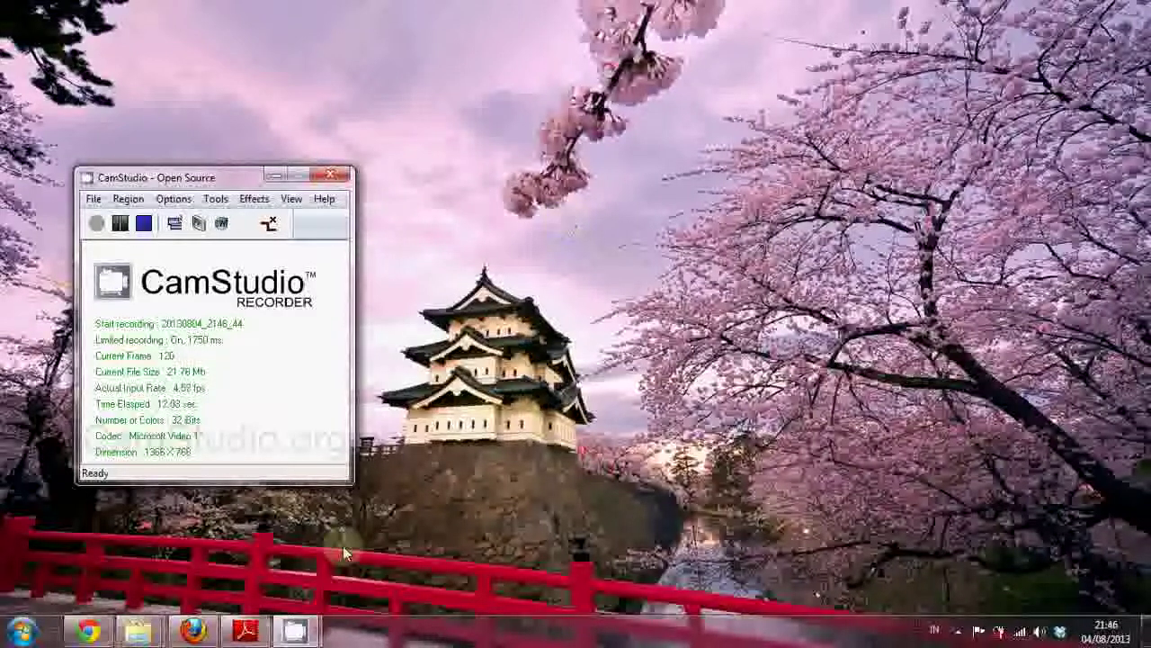
Bring up the "replace me" folder and examine its sample files, including the txt, cpp, html and php types.
{"action": "mouse_move", "coordinate": [156, 636]}
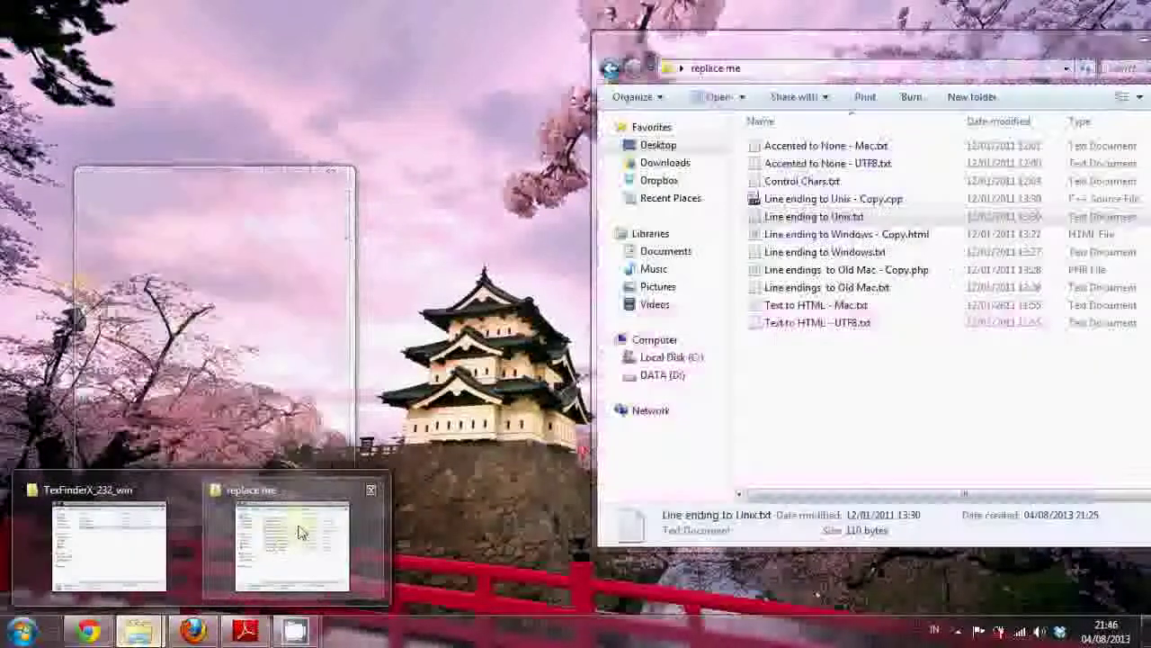
{"action": "left_click", "coordinate": [305, 521]}
{"action": "left_click_drag", "start_coordinate": [833, 410], "coordinate": [861, 143]}
{"action": "left_click", "coordinate": [956, 361]}
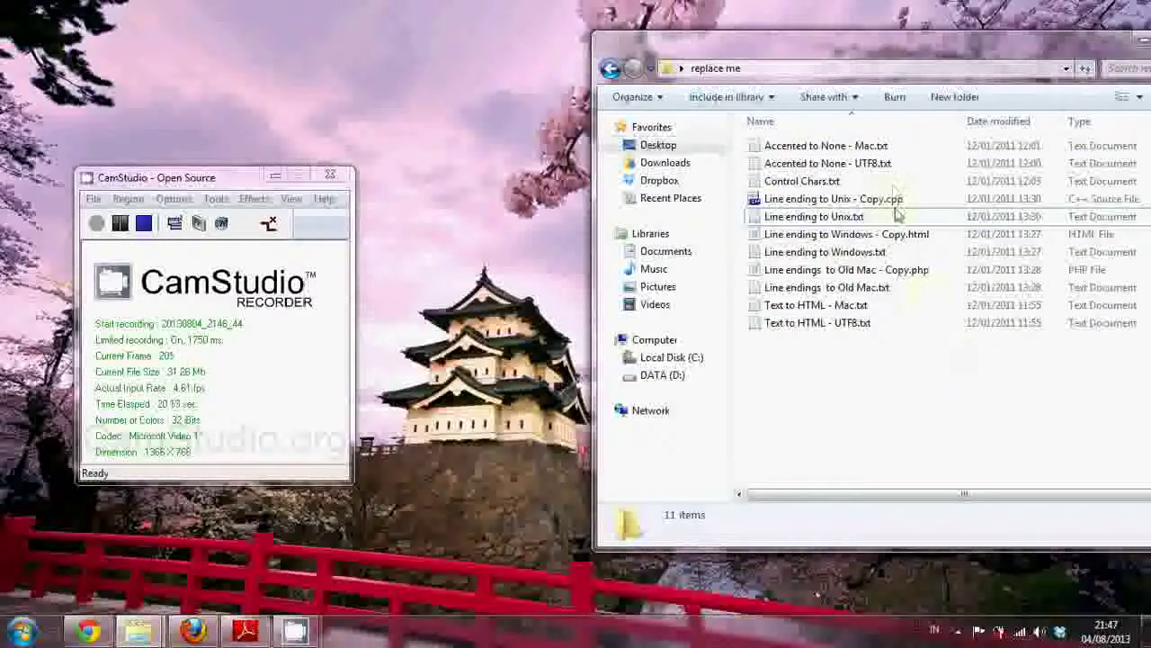
{"action": "left_click", "coordinate": [894, 147]}
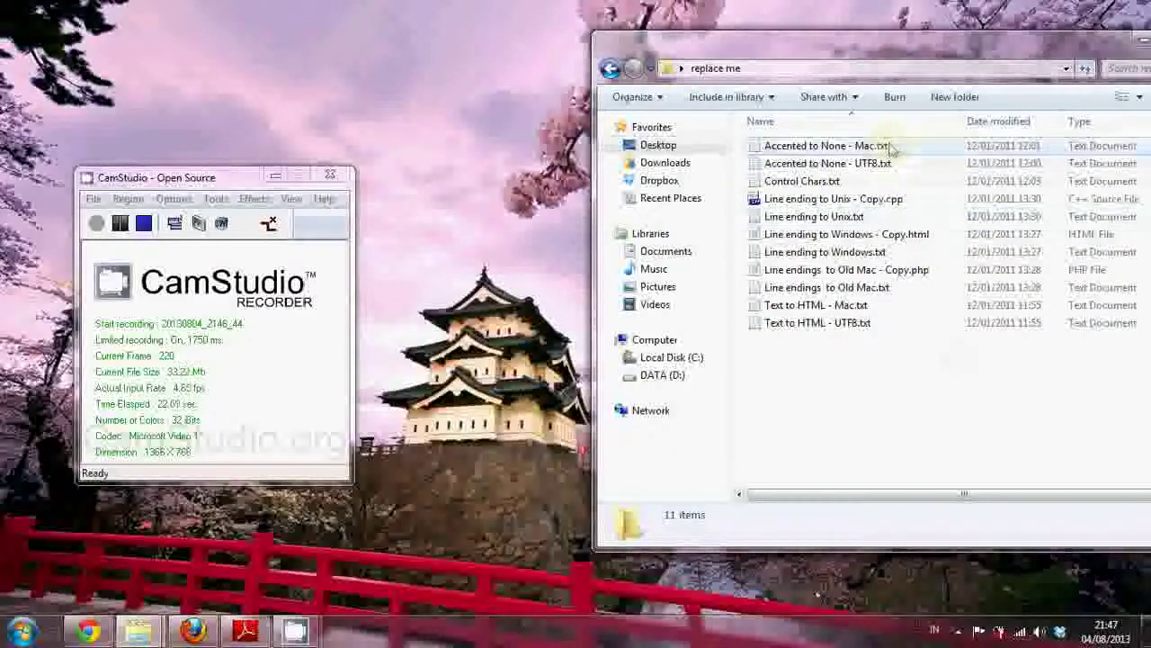
{"action": "left_click", "coordinate": [899, 199]}
{"action": "left_click", "coordinate": [931, 236]}
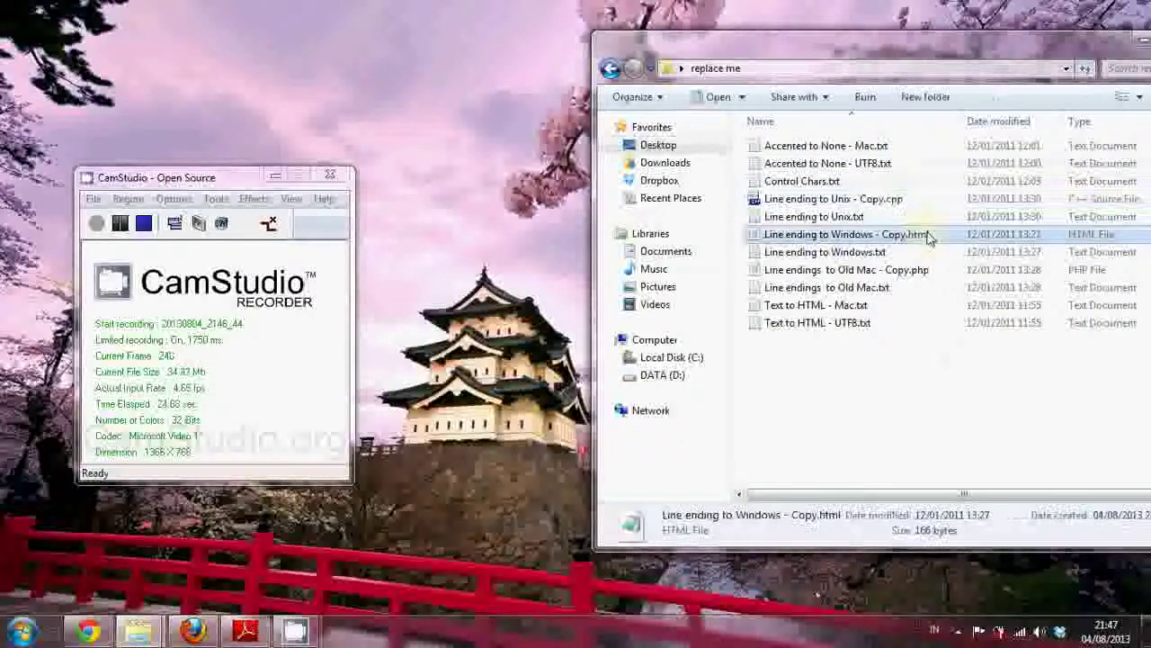
{"action": "left_click", "coordinate": [927, 270]}
{"action": "left_click", "coordinate": [915, 418]}
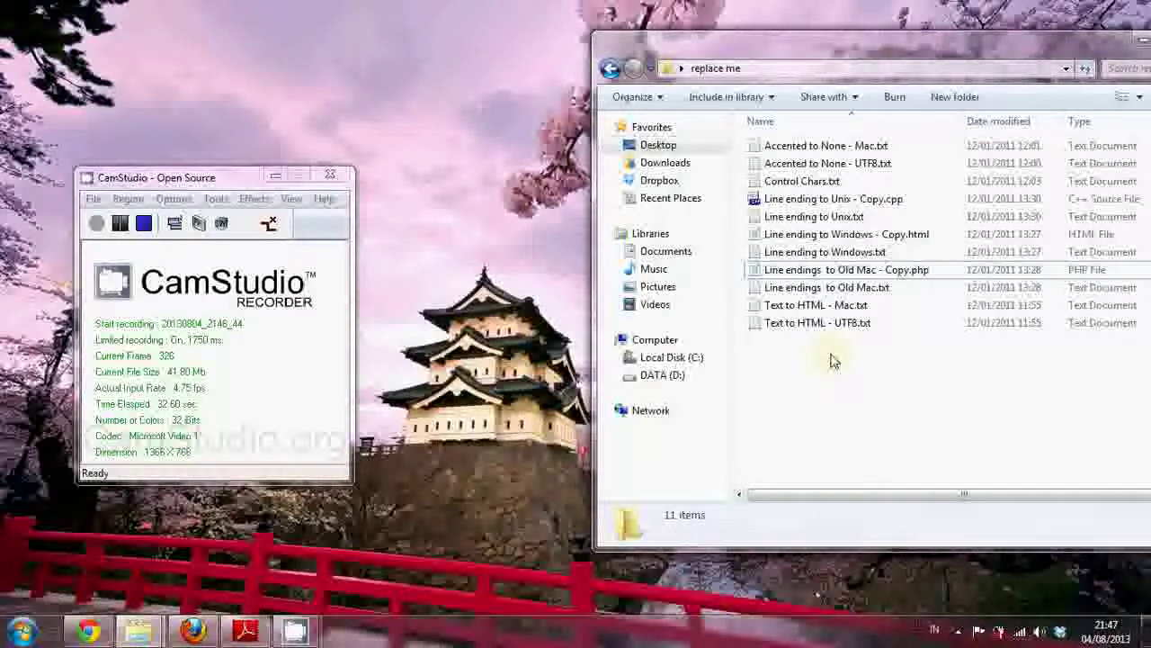
{"action": "left_click_drag", "start_coordinate": [833, 357], "coordinate": [835, 147]}
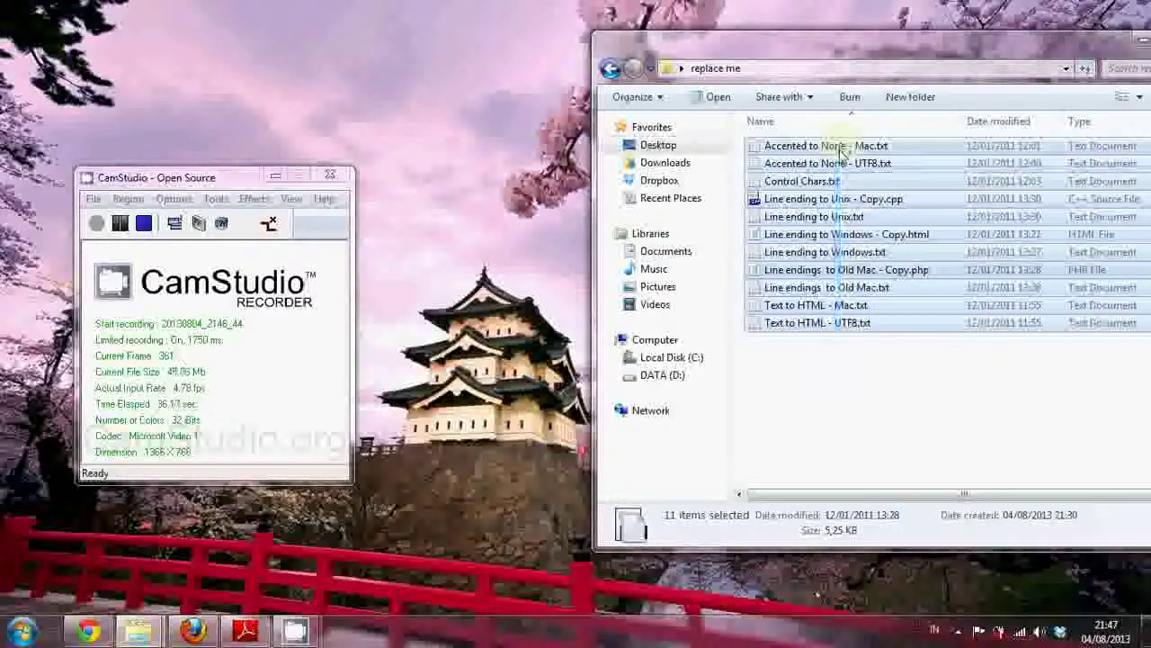
{"action": "left_click", "coordinate": [912, 381]}
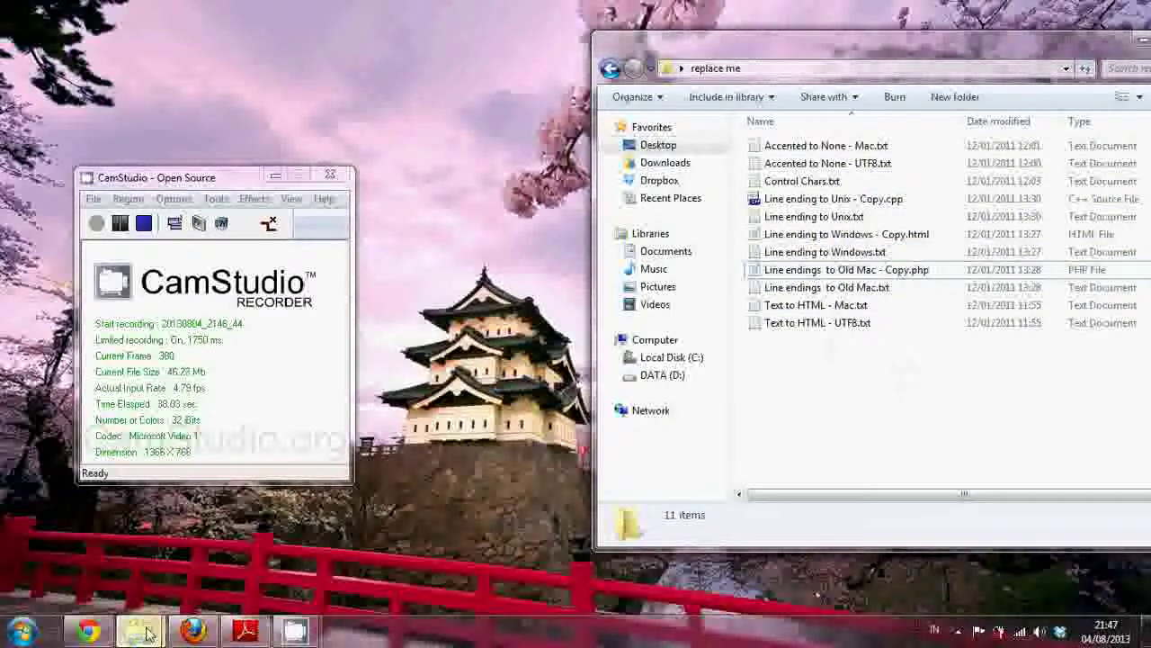
Switch to the TexFinderX_232_win folder, show its archive and extracted subfolder, and launch TexFinderX.exe from the subfolder.
{"action": "mouse_move", "coordinate": [140, 630]}
{"action": "left_click", "coordinate": [158, 567]}
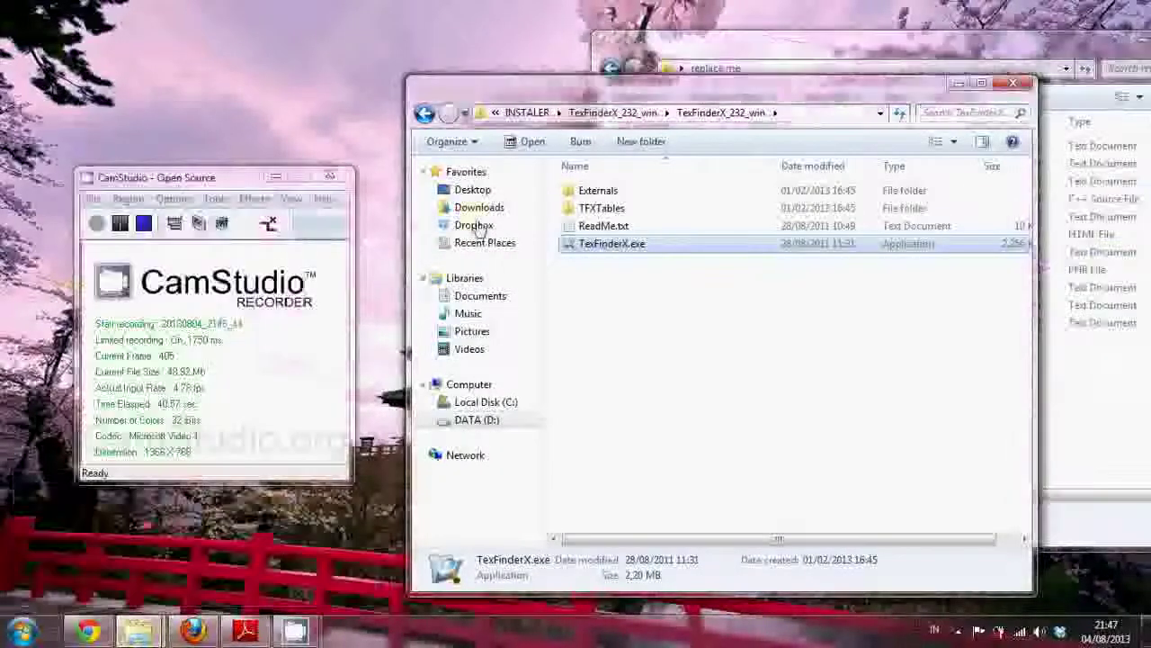
{"action": "left_click", "coordinate": [424, 114]}
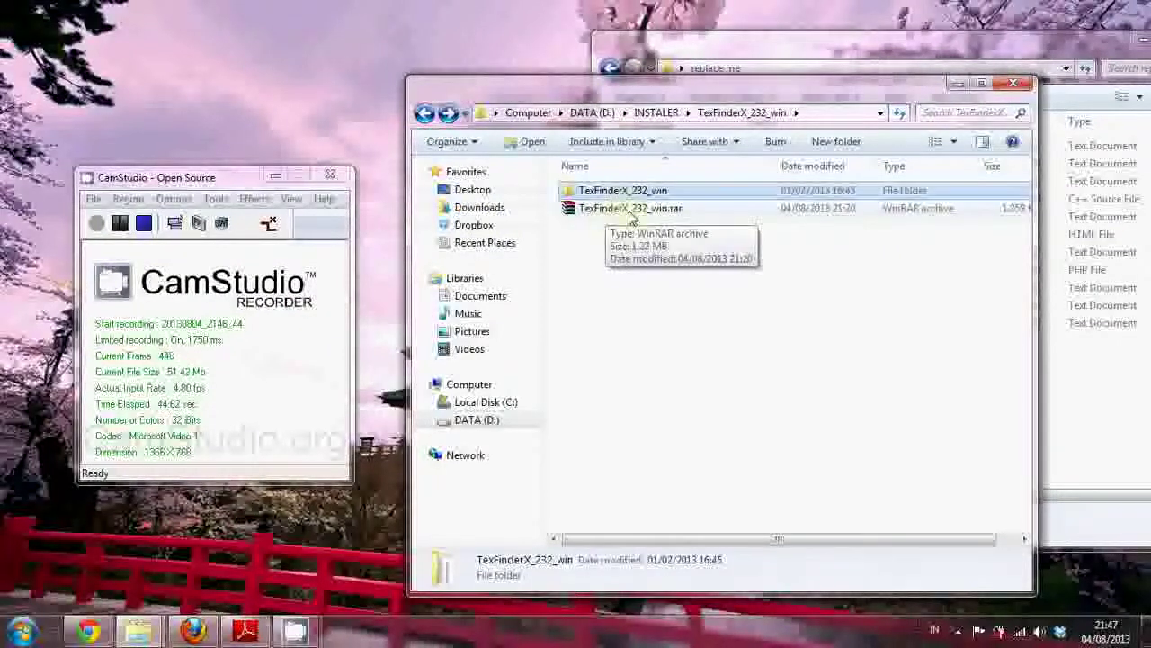
{"action": "left_click", "coordinate": [634, 259]}
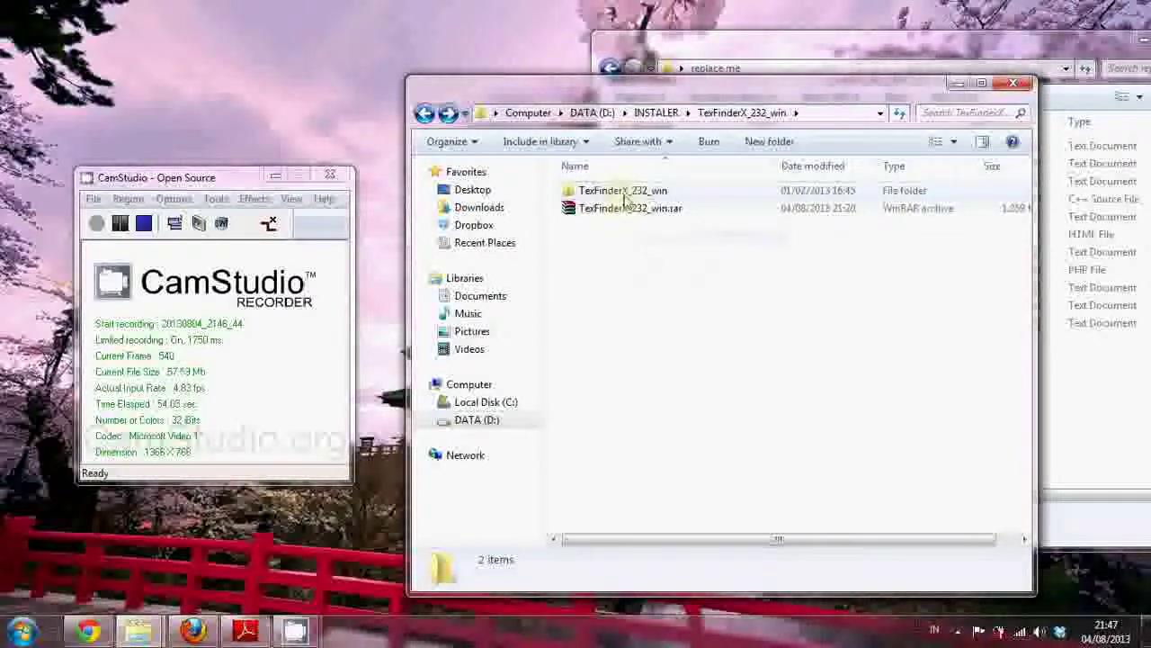
{"action": "double_click", "coordinate": [624, 192]}
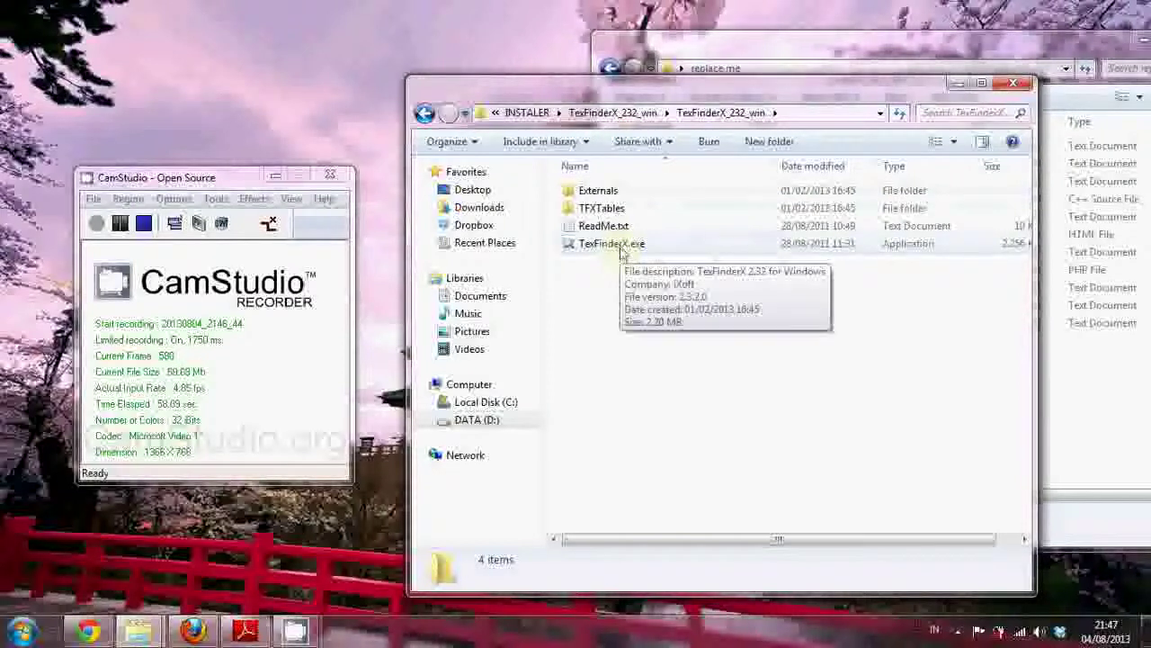
{"action": "double_click", "coordinate": [619, 250]}
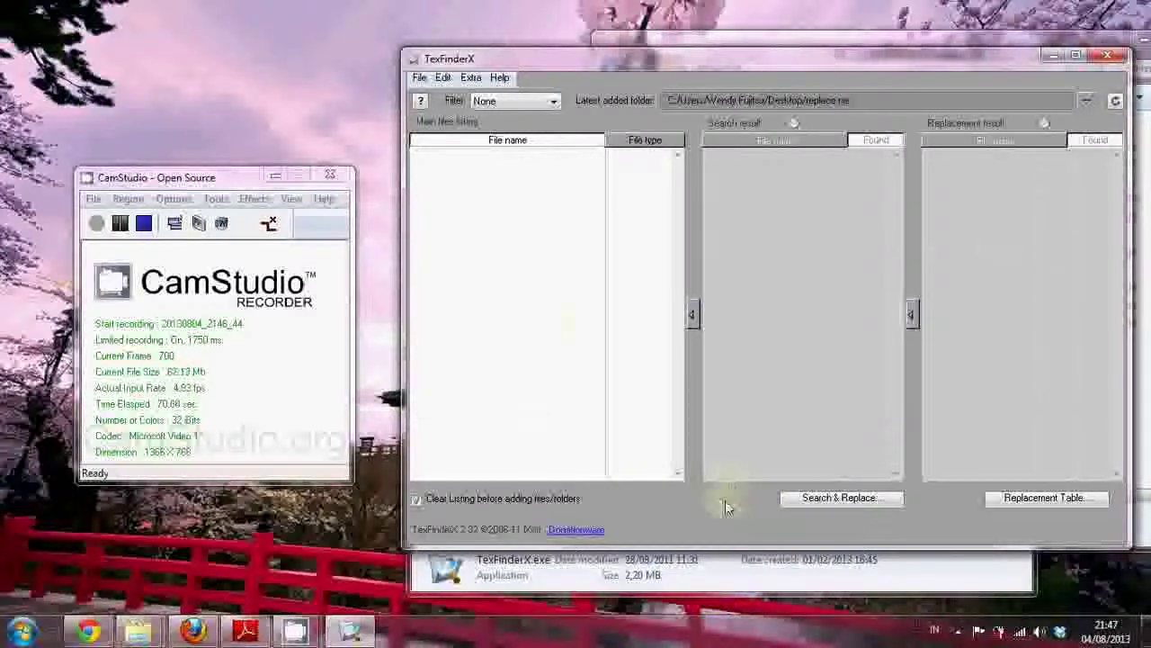
Add the desktop folder "replace me" to TexFinderX's main files listing and shift the program window slightly aside.
{"action": "left_click", "coordinate": [418, 79]}
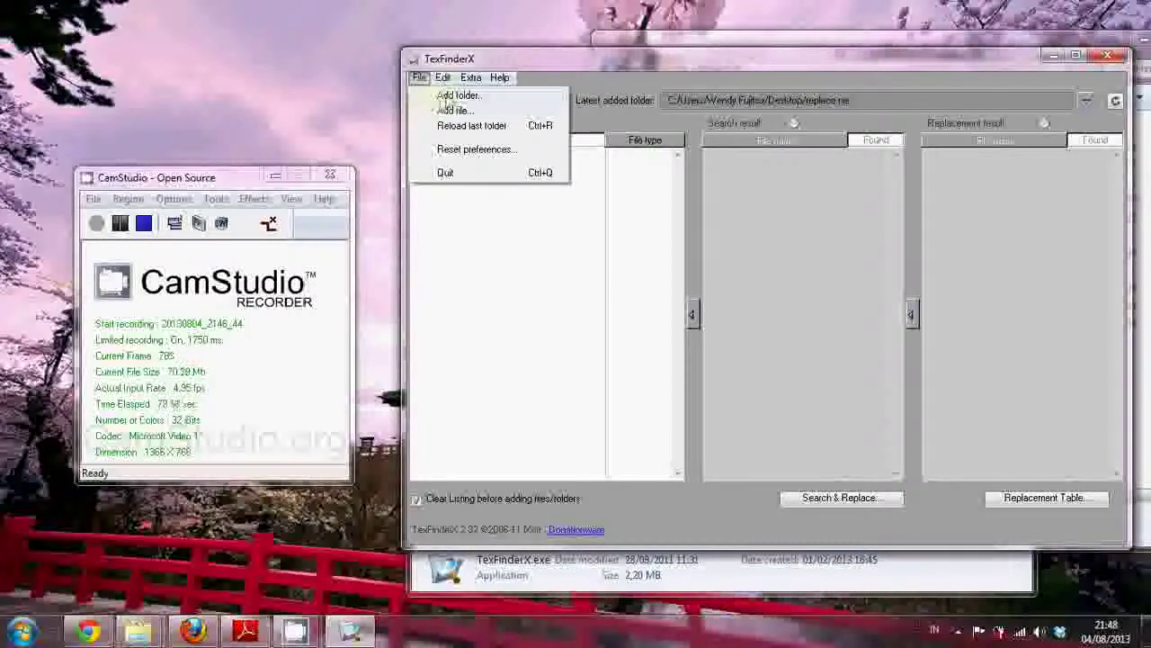
{"action": "left_click", "coordinate": [450, 95]}
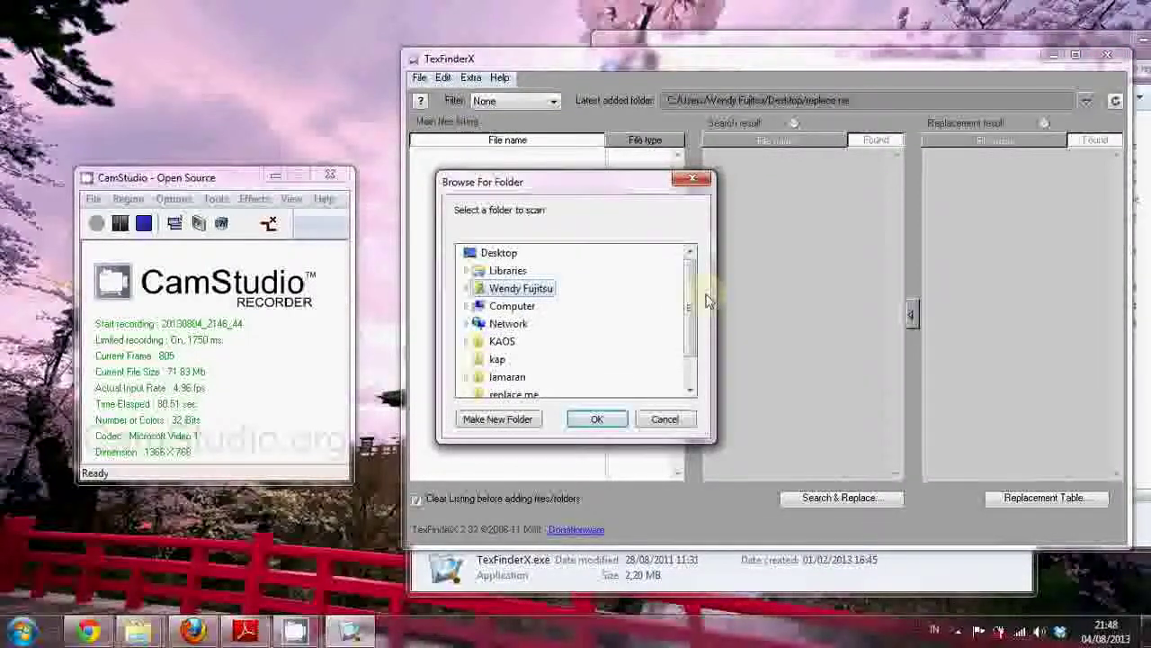
{"action": "scroll", "coordinate": [700, 290], "scroll_direction": "down", "scroll_amount": 1}
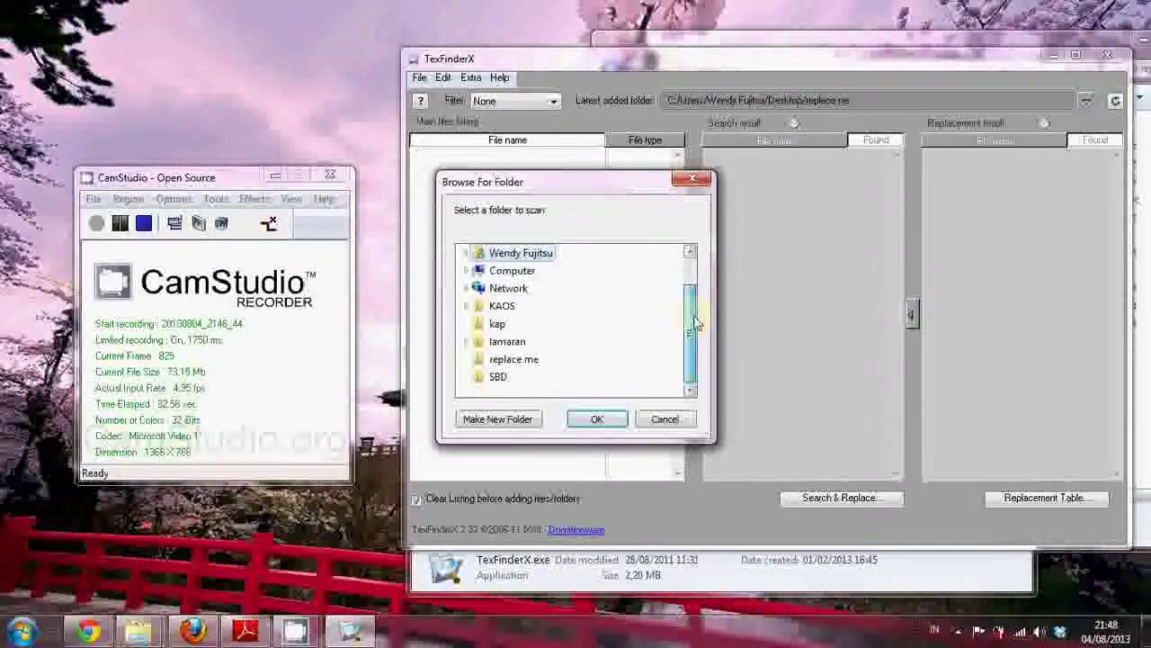
{"action": "left_click", "coordinate": [527, 359]}
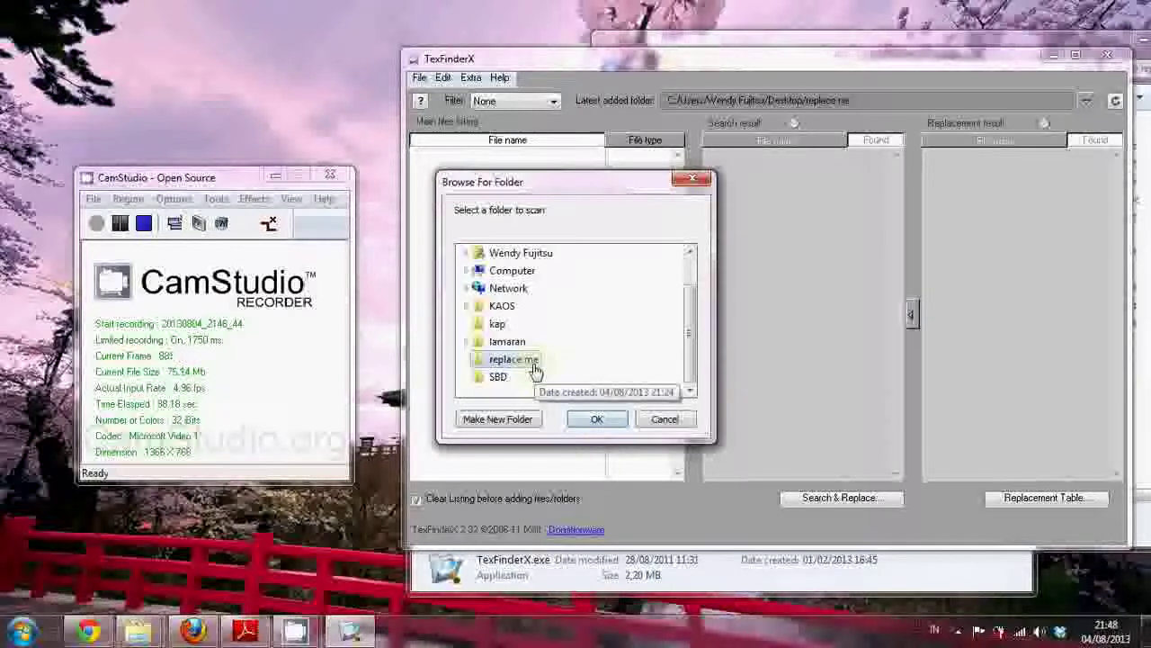
{"action": "left_click", "coordinate": [601, 420]}
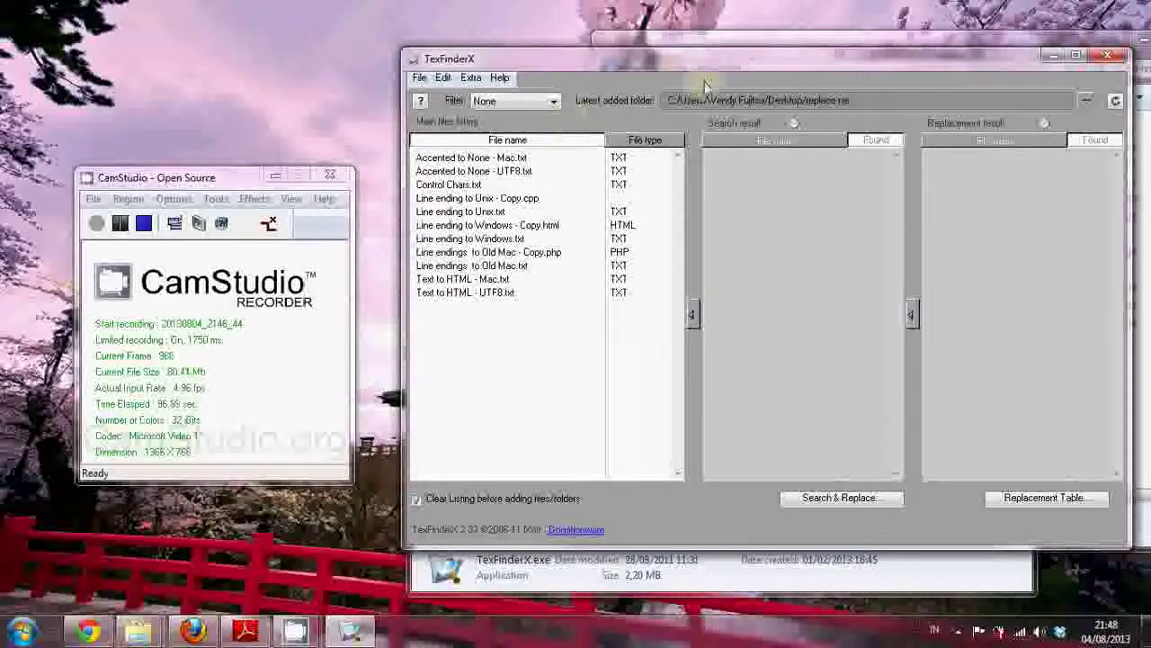
{"action": "left_click_drag", "start_coordinate": [706, 76], "coordinate": [654, 88]}
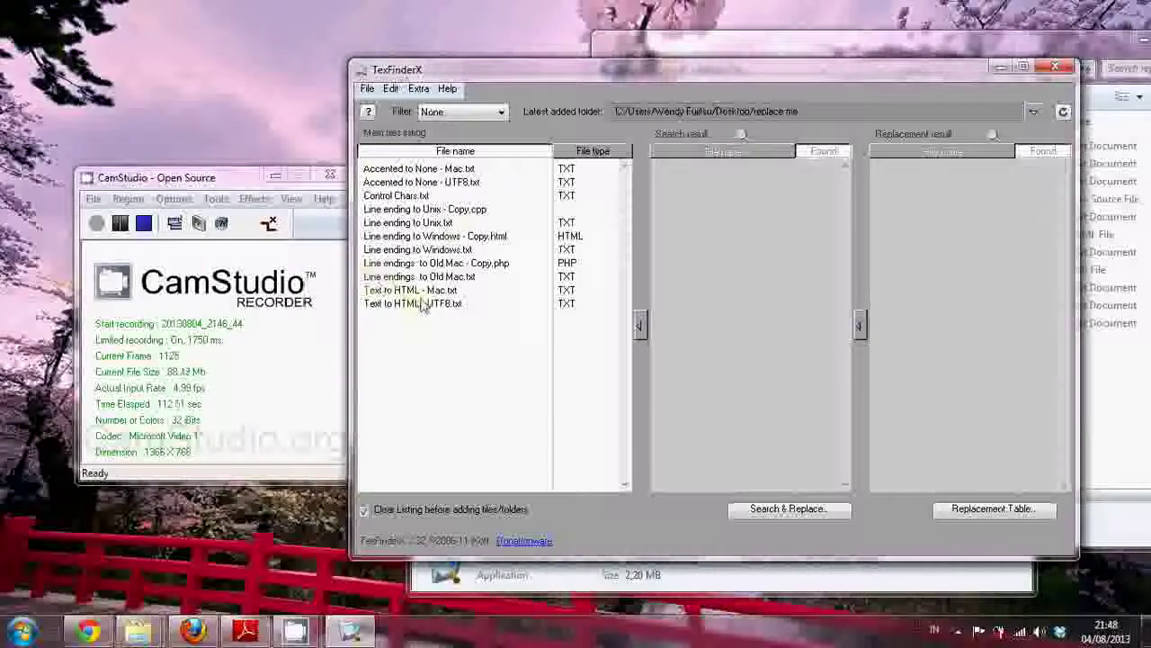
Open "Line ending to Unix.txt" from the "replace me" folder, copy the word "Replaces" and close the file.
{"action": "left_click", "coordinate": [773, 44]}
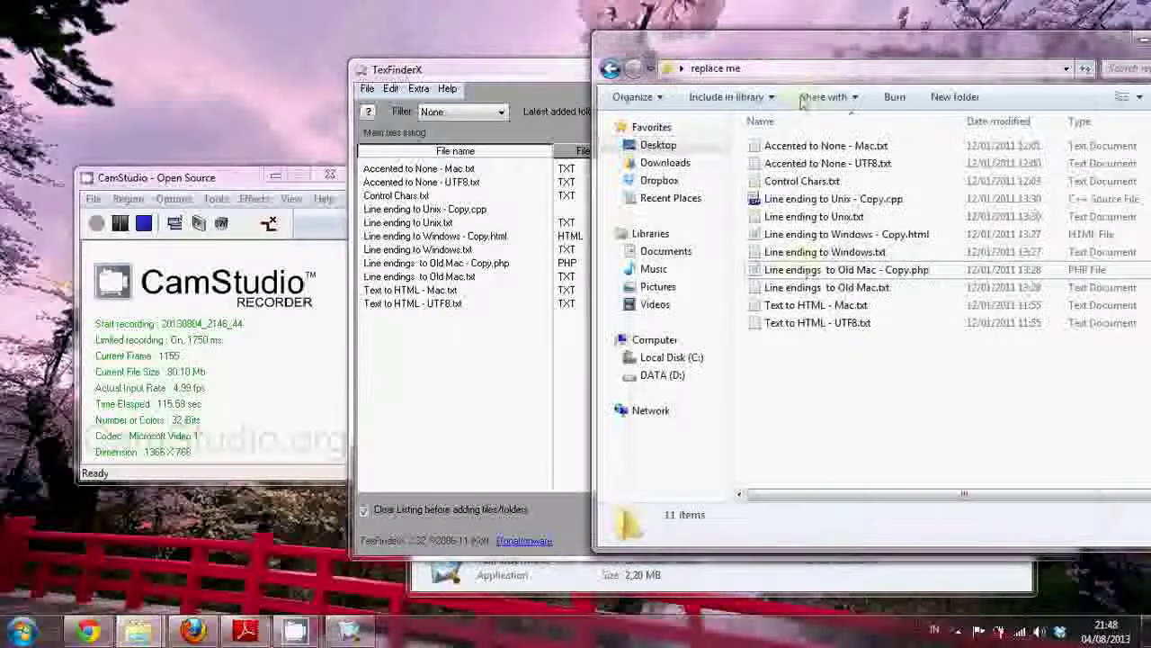
{"action": "double_click", "coordinate": [840, 217]}
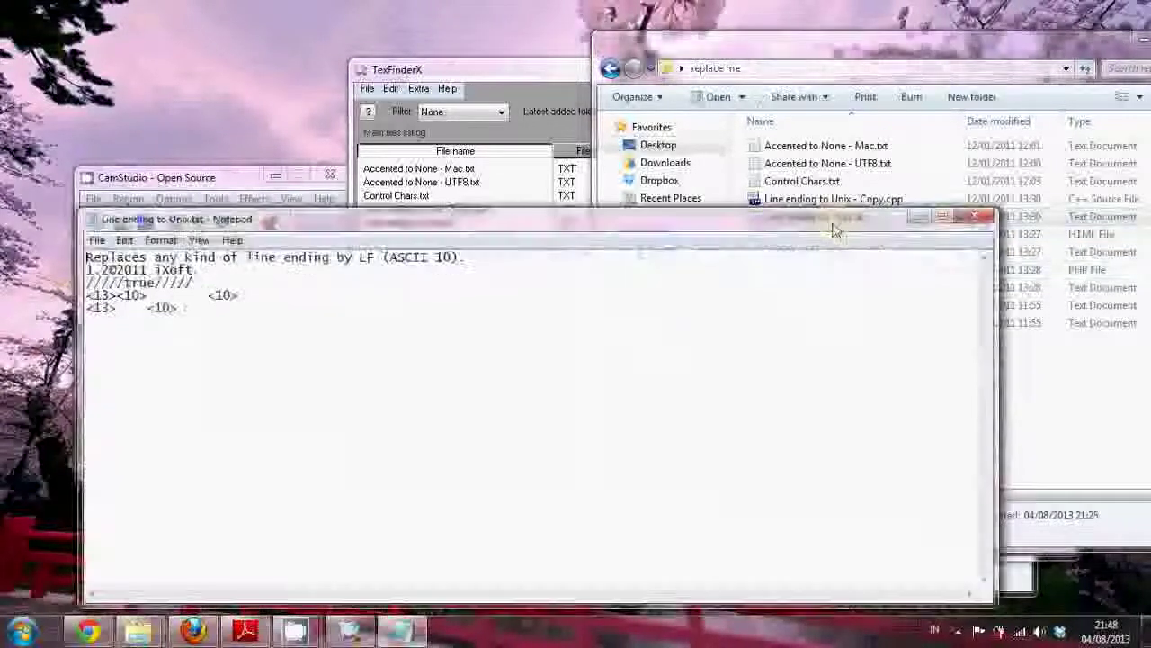
{"action": "left_click_drag", "start_coordinate": [292, 227], "coordinate": [821, 253]}
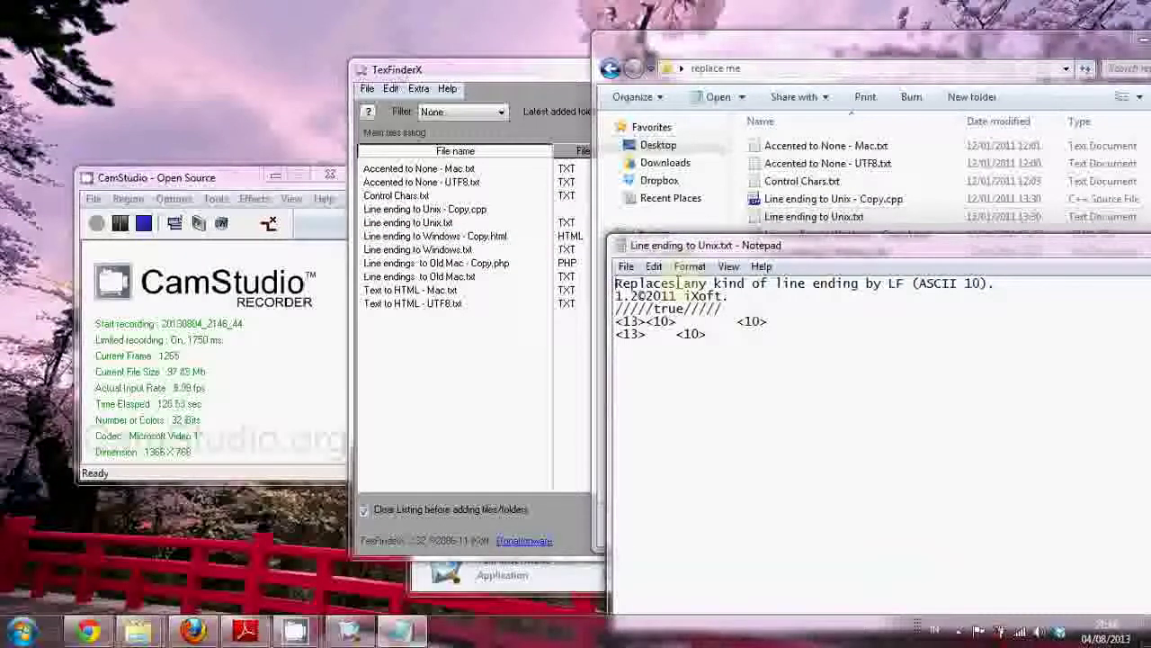
{"action": "left_click_drag", "start_coordinate": [677, 283], "coordinate": [617, 284]}
{"action": "key", "text": "ctrl+c"}
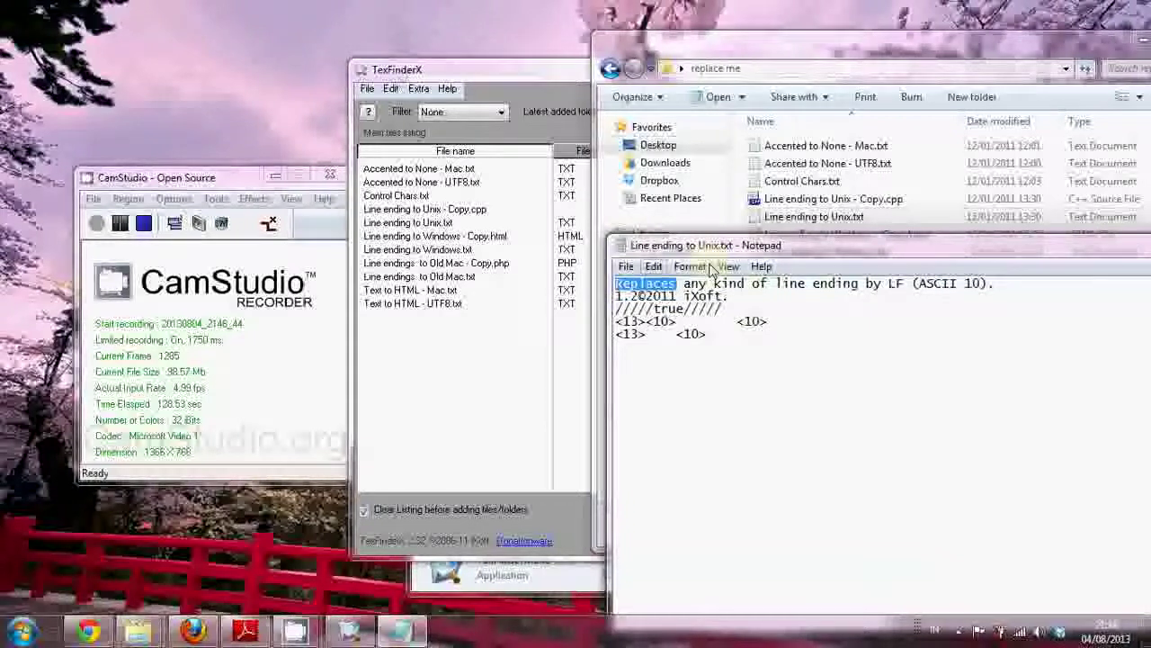
{"action": "left_click_drag", "start_coordinate": [772, 254], "coordinate": [344, 251]}
{"action": "left_click", "coordinate": [1075, 241]}
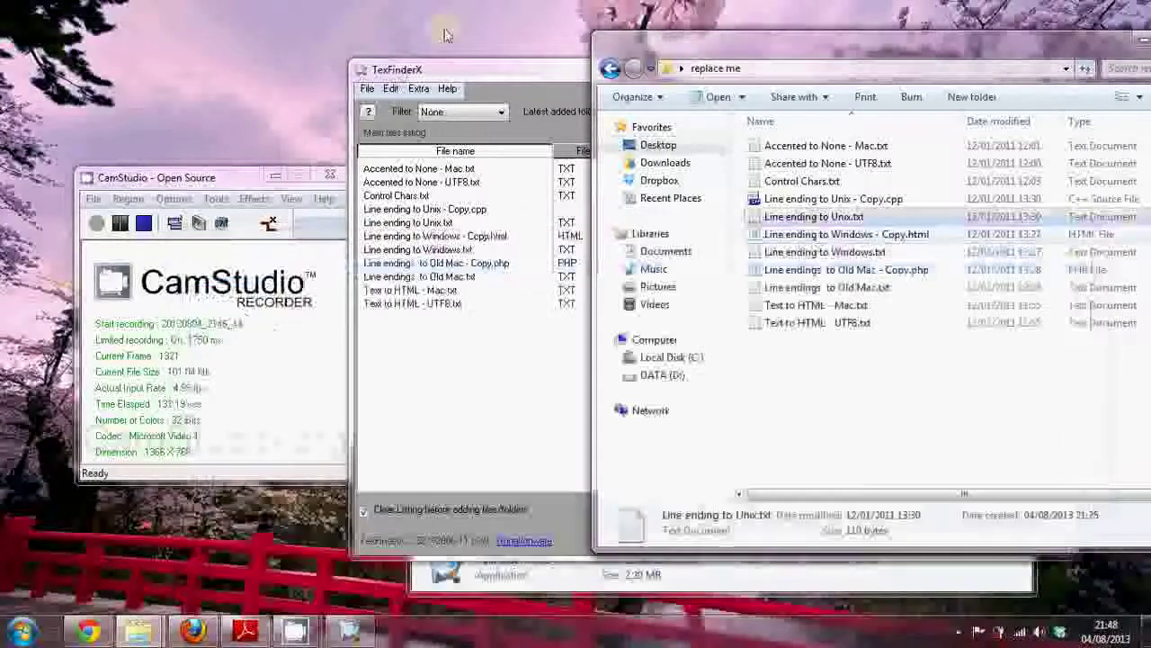
Return to TexFinderX and run a case-insensitive search for "Replaces" across the listed files.
{"action": "left_click", "coordinate": [479, 72]}
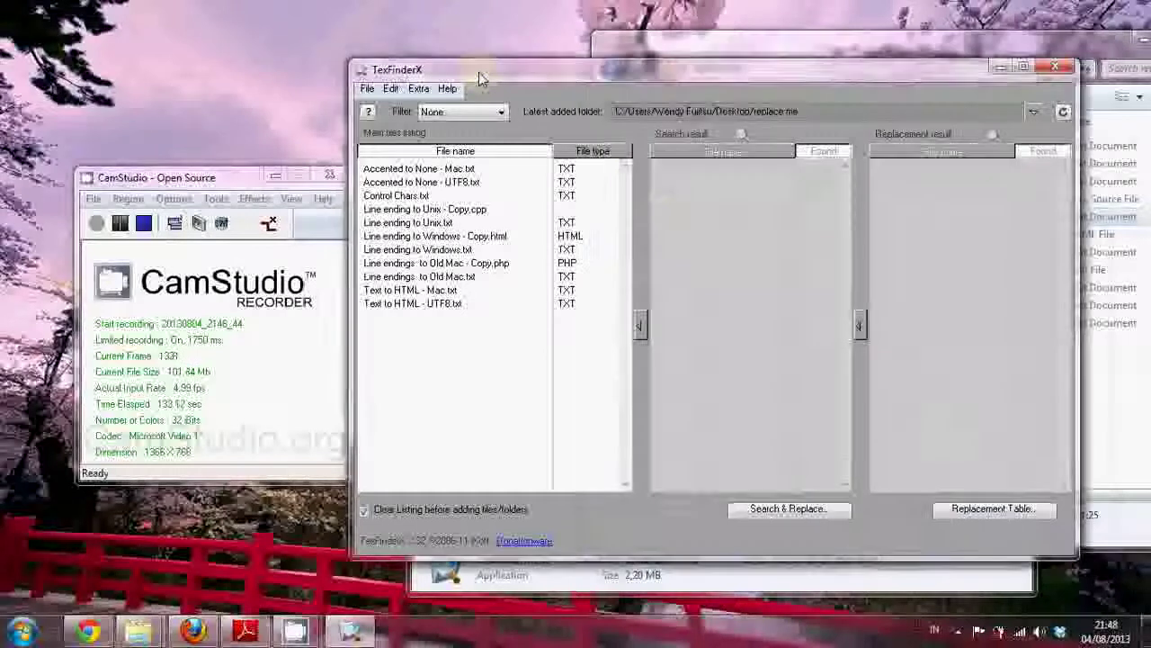
{"action": "left_click", "coordinate": [788, 509]}
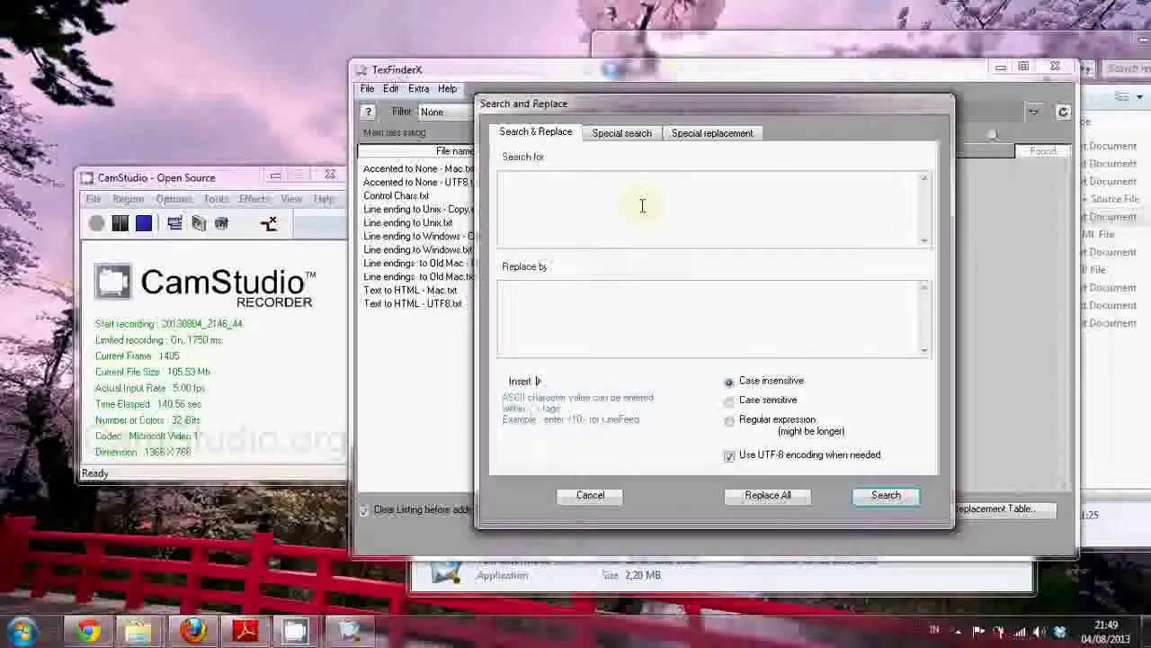
{"action": "key", "text": "ctrl+v"}
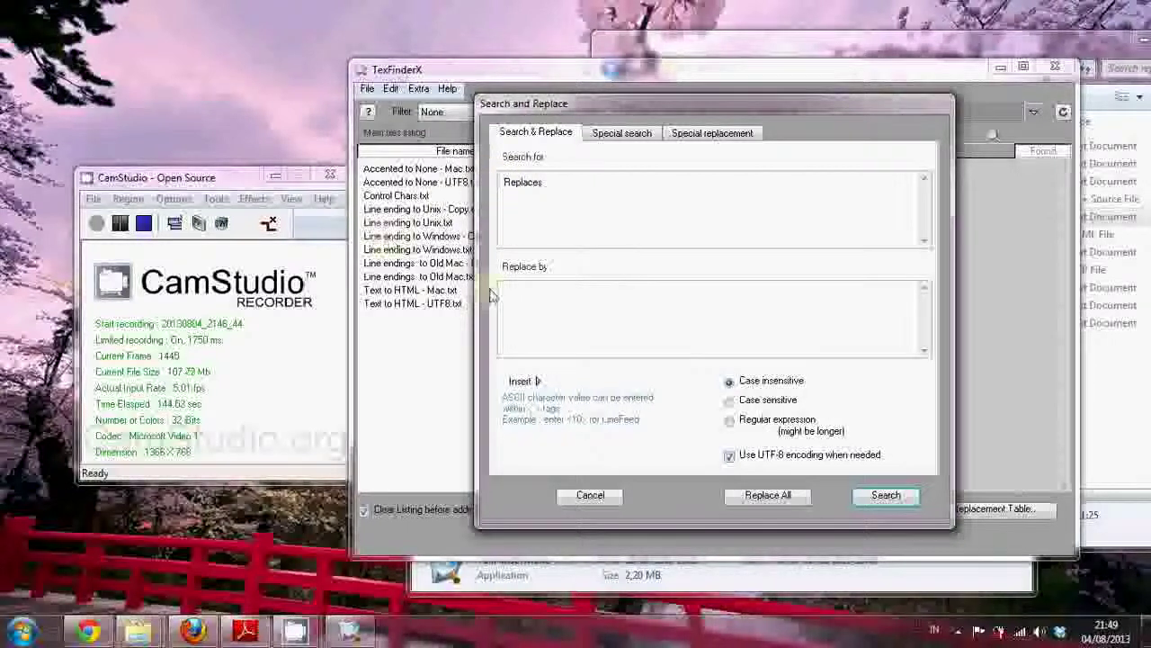
{"action": "left_click", "coordinate": [730, 387]}
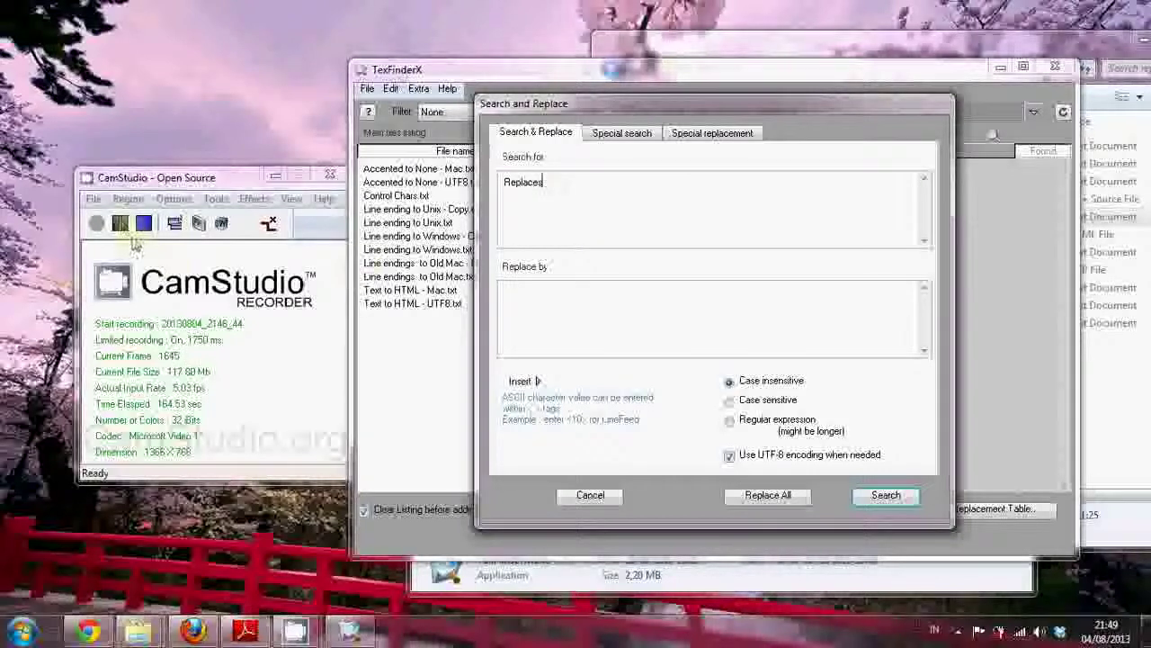
{"action": "left_click", "coordinate": [109, 223]}
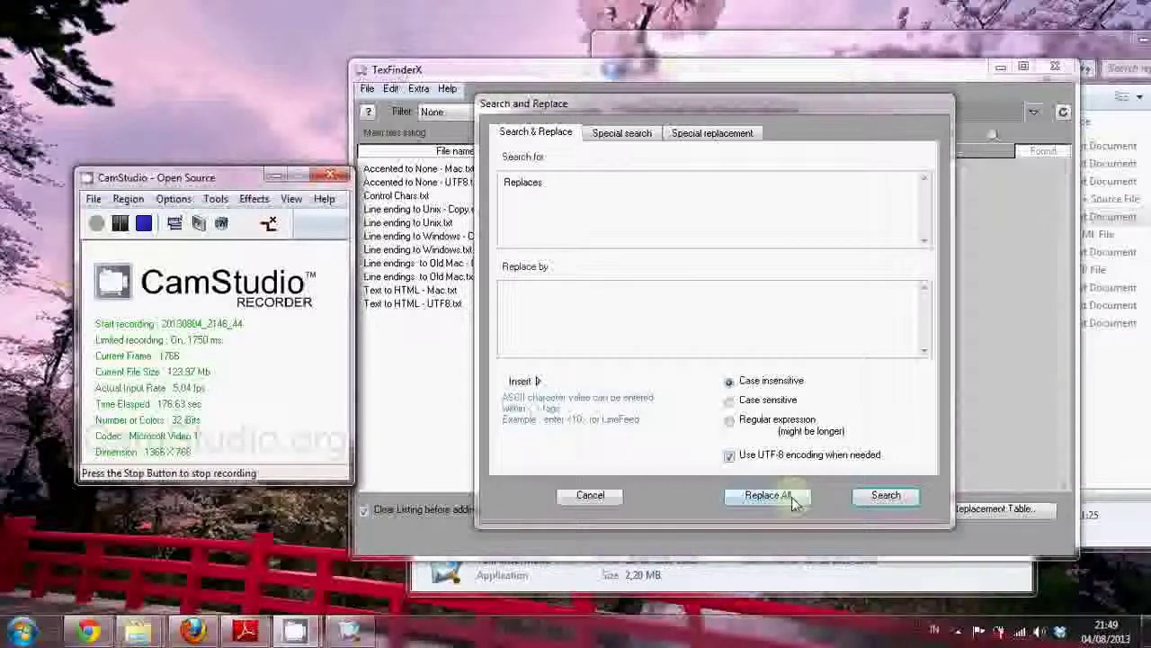
{"action": "left_click", "coordinate": [885, 497]}
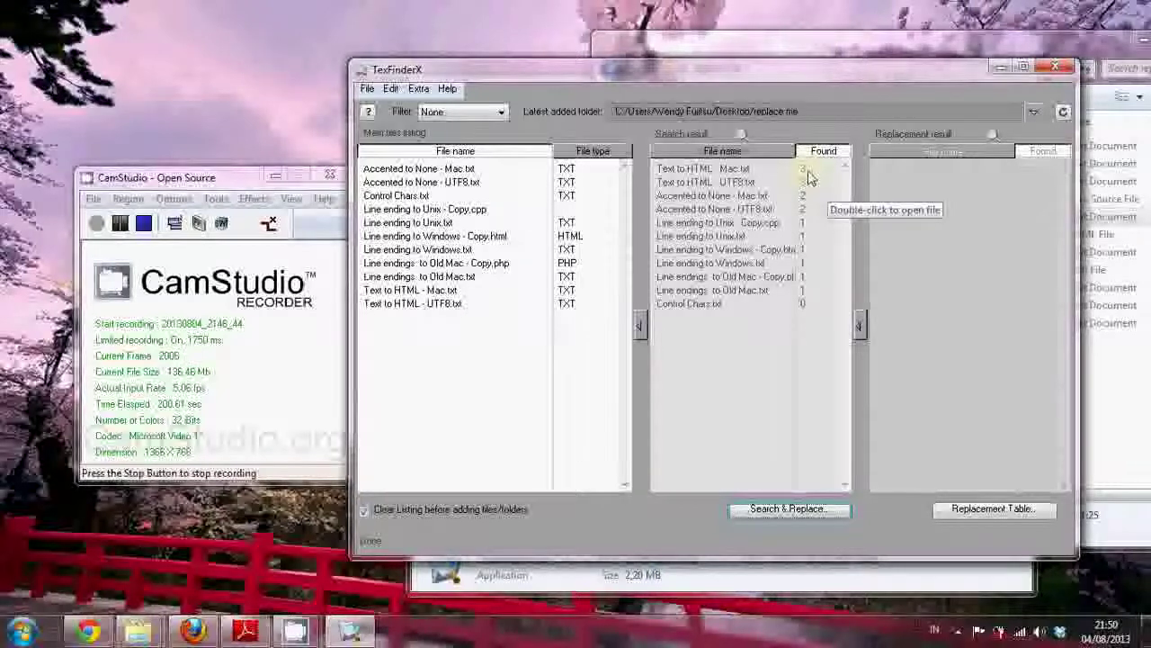
Open "Text to HTML - Mac.txt" from the "replace me" folder and look through its text for occurrences of "Replaces".
{"action": "left_click", "coordinate": [877, 44]}
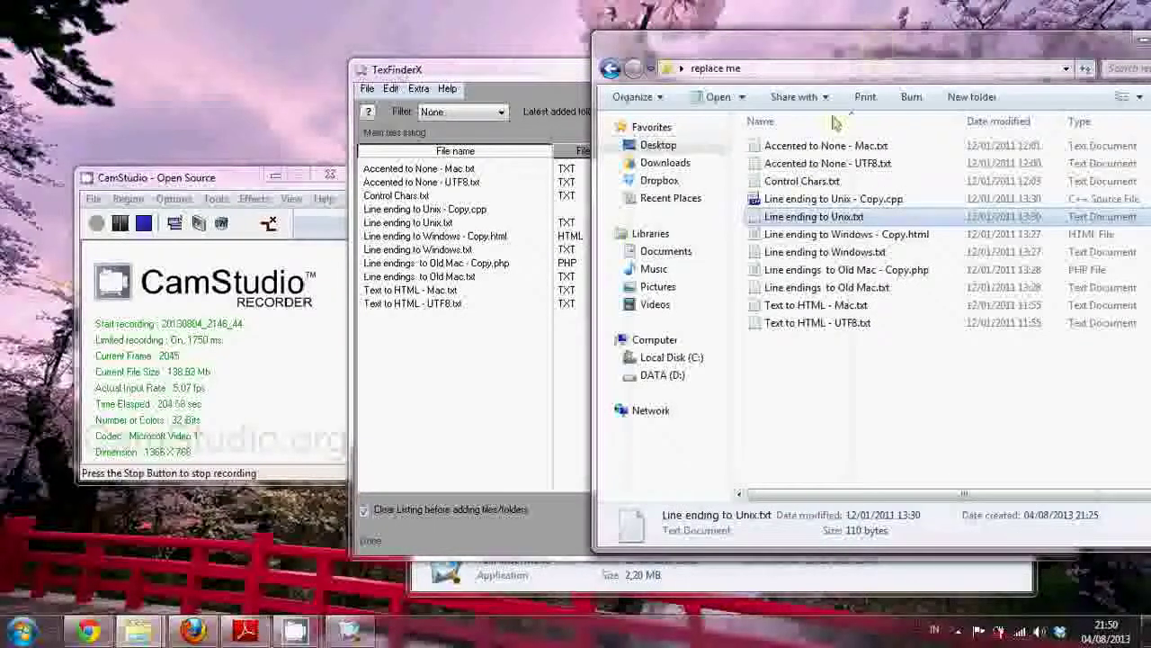
{"action": "left_click", "coordinate": [814, 307]}
{"action": "double_click", "coordinate": [814, 306]}
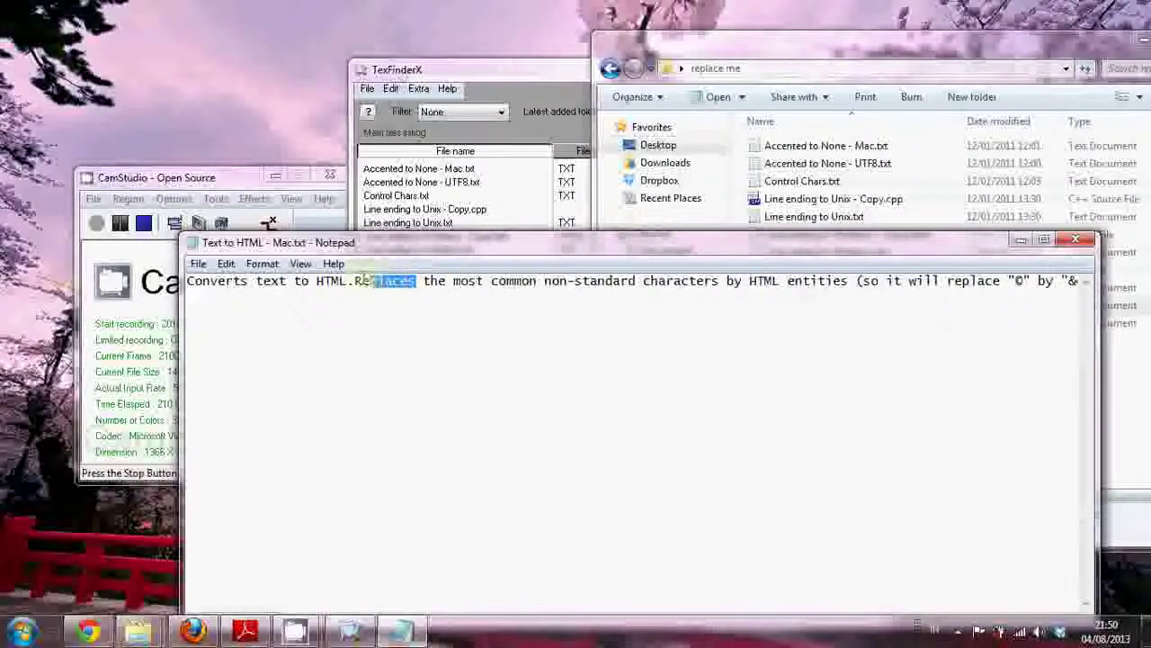
{"action": "scroll", "coordinate": [764, 303], "scroll_direction": "right", "scroll_amount": 3}
{"action": "scroll", "coordinate": [873, 327], "scroll_direction": "right", "scroll_amount": 19}
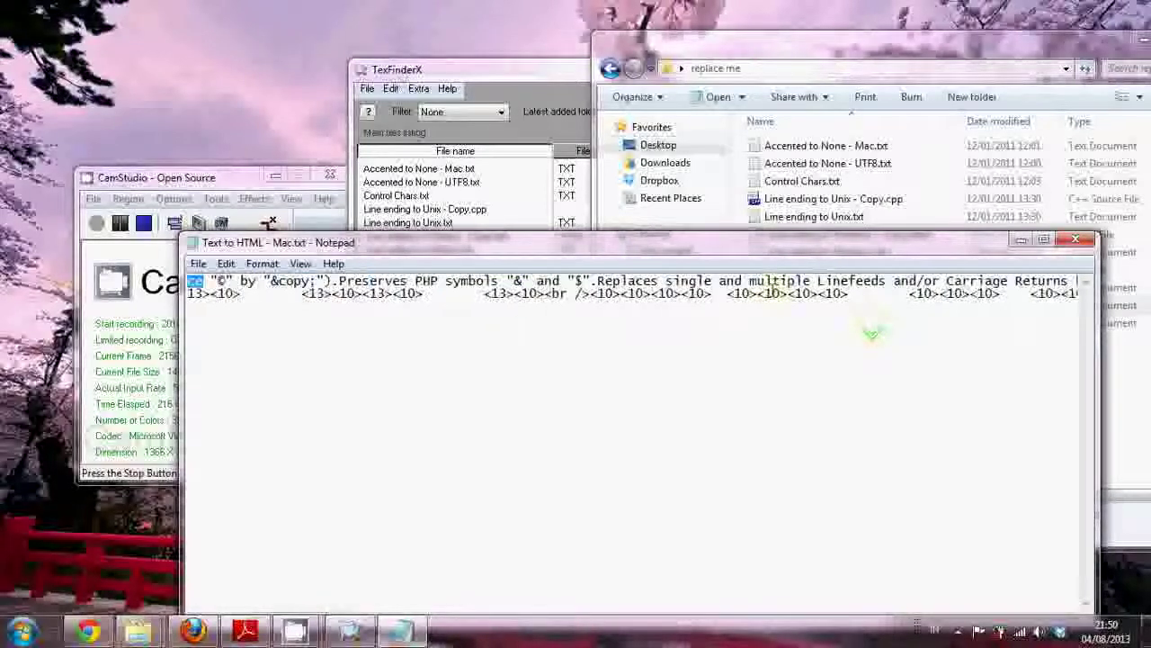
{"action": "key", "text": "F3"}
{"action": "scroll", "coordinate": [859, 340], "scroll_direction": "right", "scroll_amount": 20}
{"action": "scroll", "coordinate": [899, 358], "scroll_direction": "right", "scroll_amount": 20}
{"action": "scroll", "coordinate": [898, 358], "scroll_direction": "right", "scroll_amount": 20}
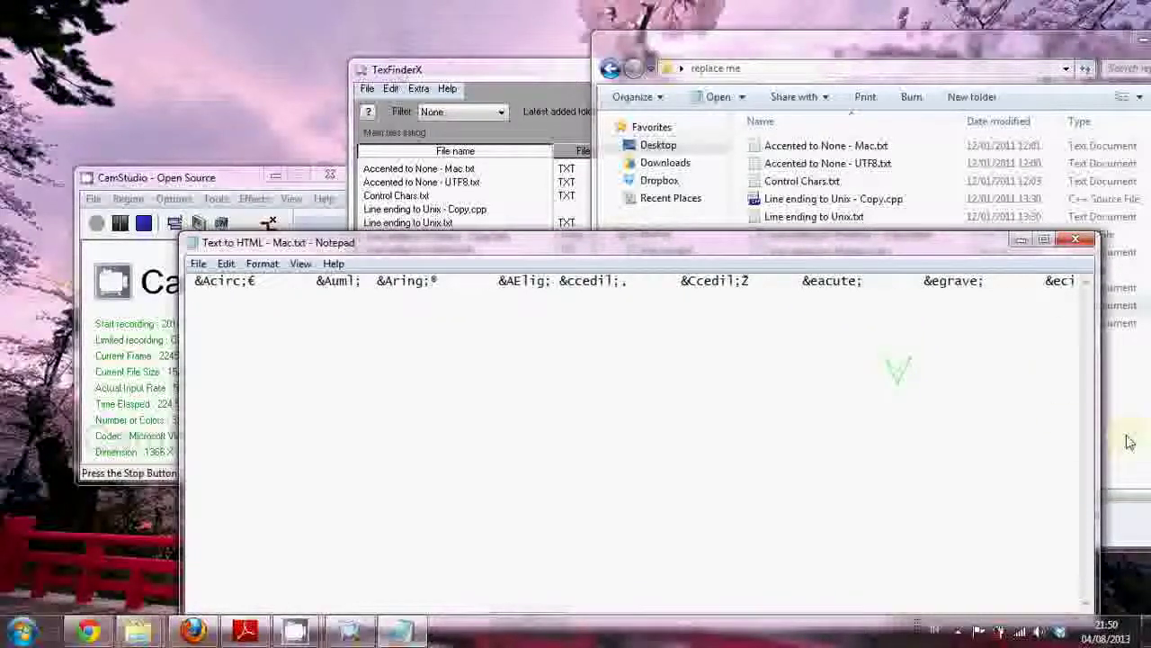
{"action": "left_click", "coordinate": [1129, 441]}
Return to TexFinderX and enter "Replaces" as the search text for a search and replace.
{"action": "left_click", "coordinate": [467, 70]}
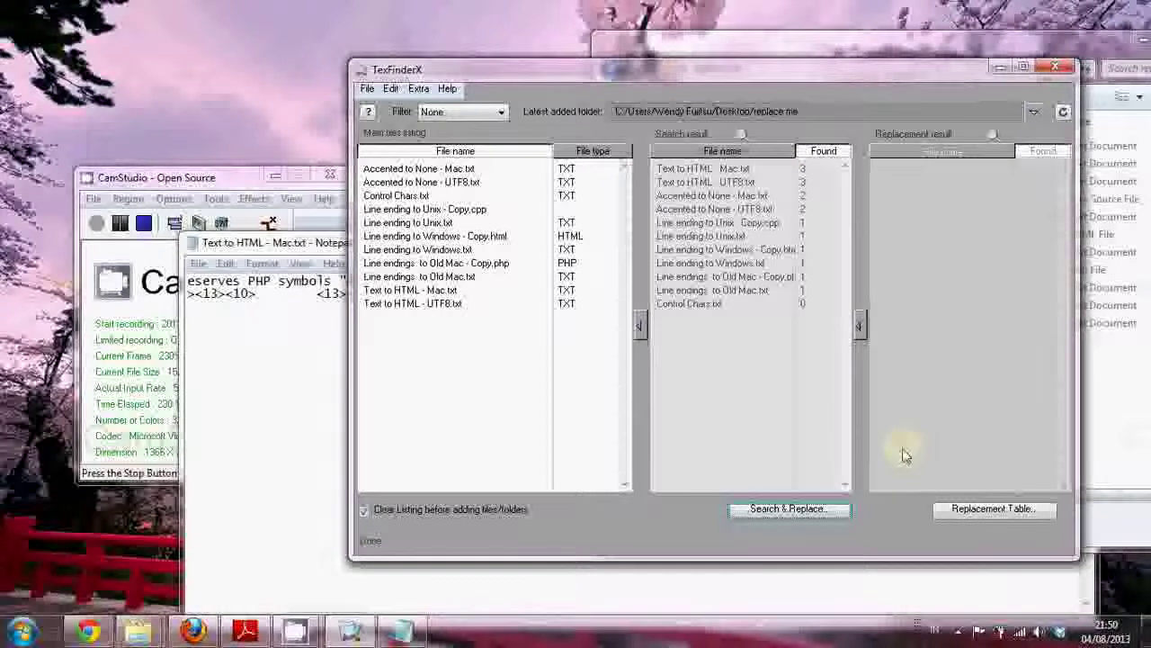
{"action": "left_click", "coordinate": [814, 520]}
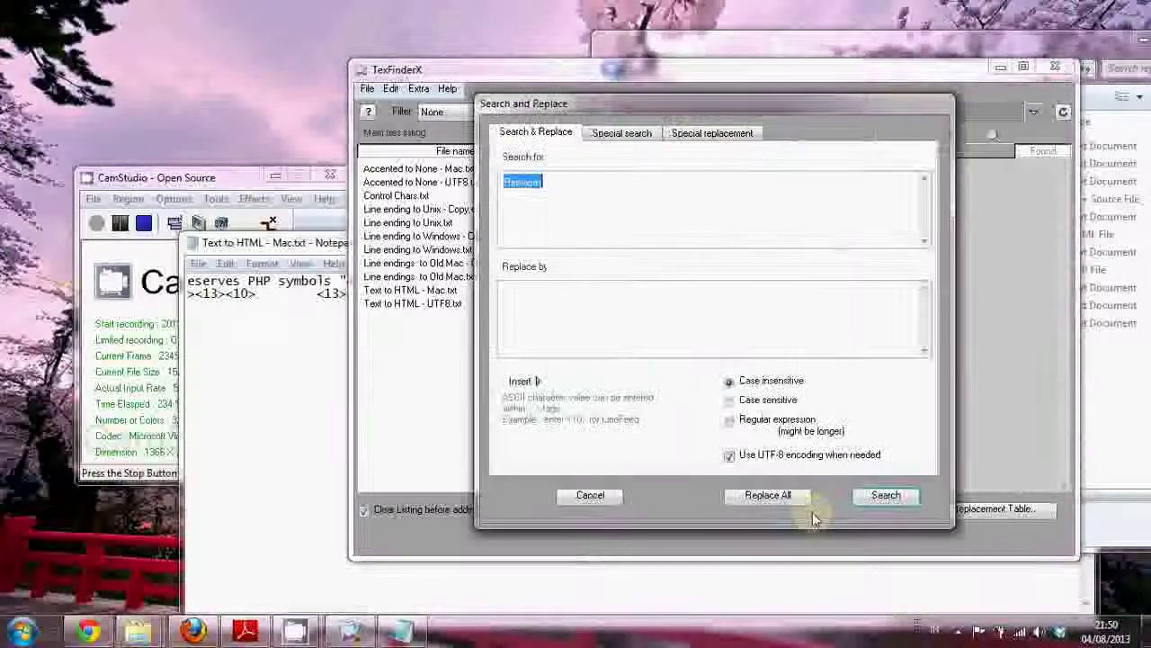
{"action": "left_click", "coordinate": [582, 192]}
{"action": "double_click", "coordinate": [578, 188]}
Set the replacement text to "XXX", checking the word in the open text file along the way.
{"action": "left_click", "coordinate": [569, 306]}
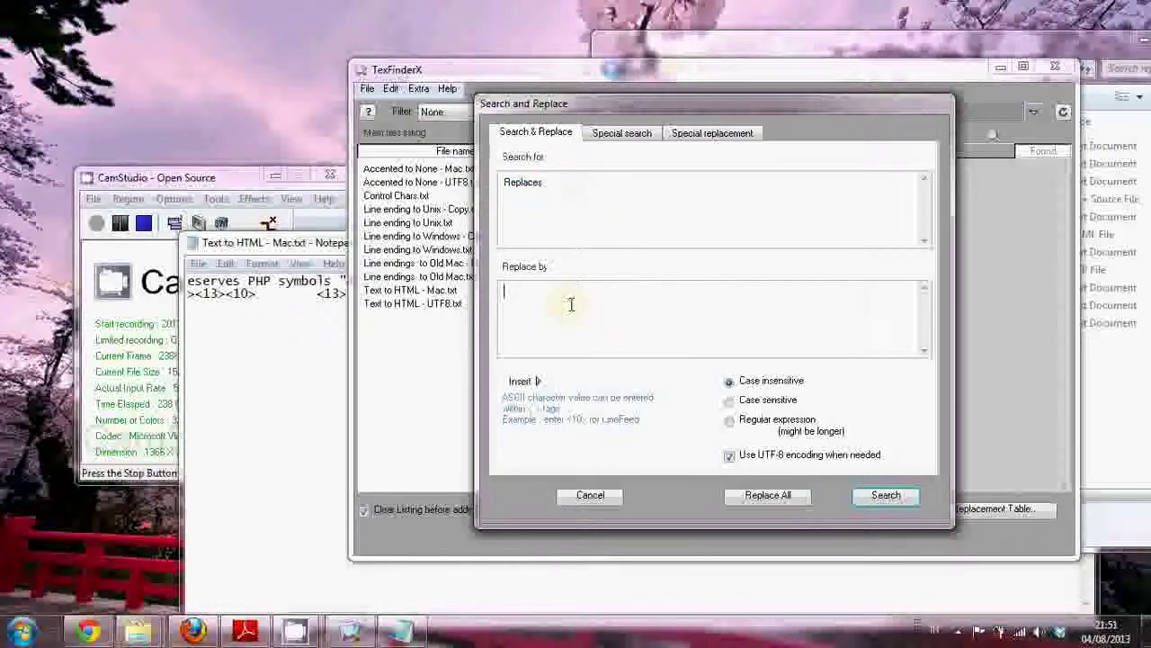
{"action": "left_click", "coordinate": [266, 246]}
{"action": "left_click", "coordinate": [781, 204]}
{"action": "left_click", "coordinate": [621, 318]}
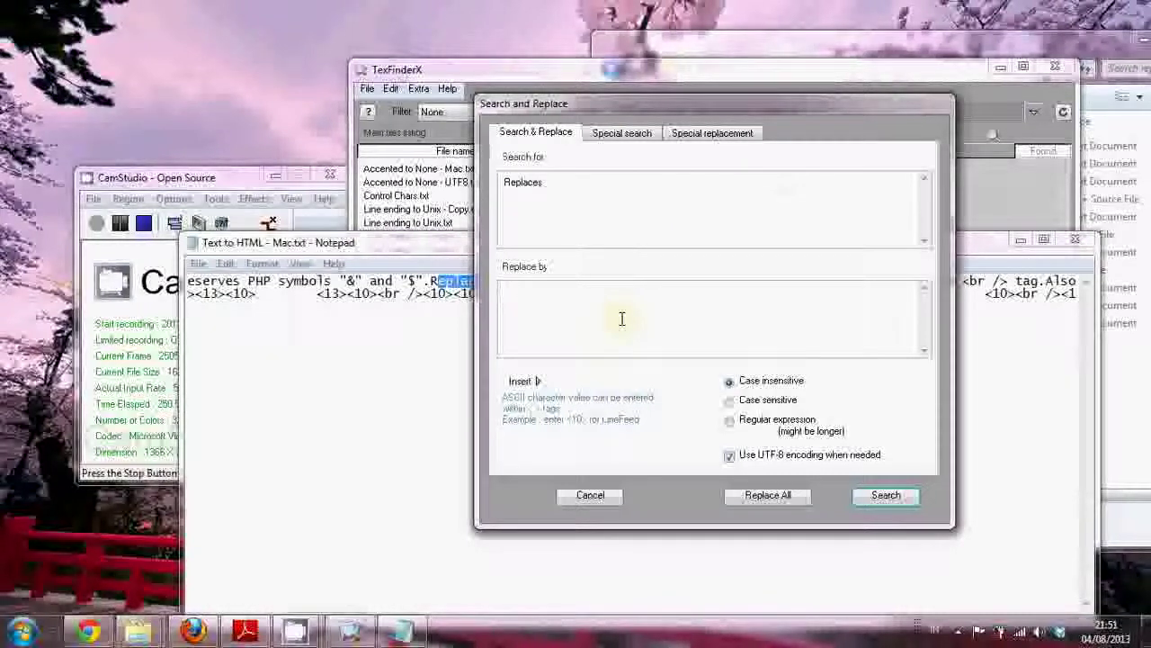
{"action": "type", "text": "xxx"}
Close "Text to HTML - Mac.txt" and replace all occurrences across the listed files without making a copy.
{"action": "left_click", "coordinate": [427, 254]}
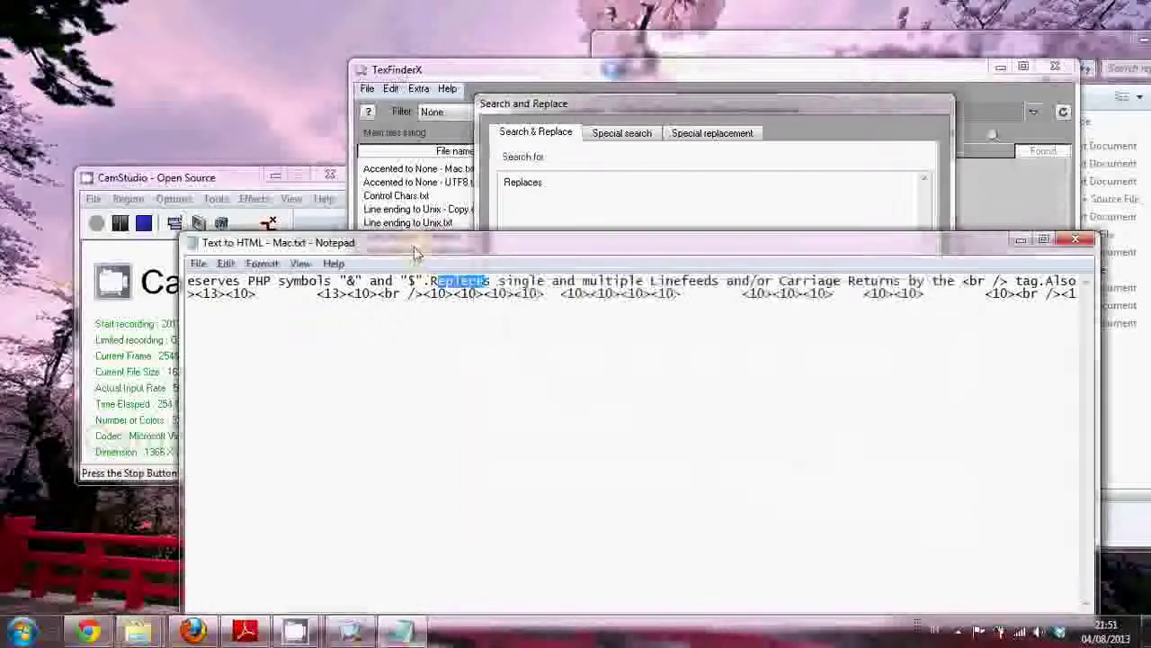
{"action": "left_click", "coordinate": [1075, 239]}
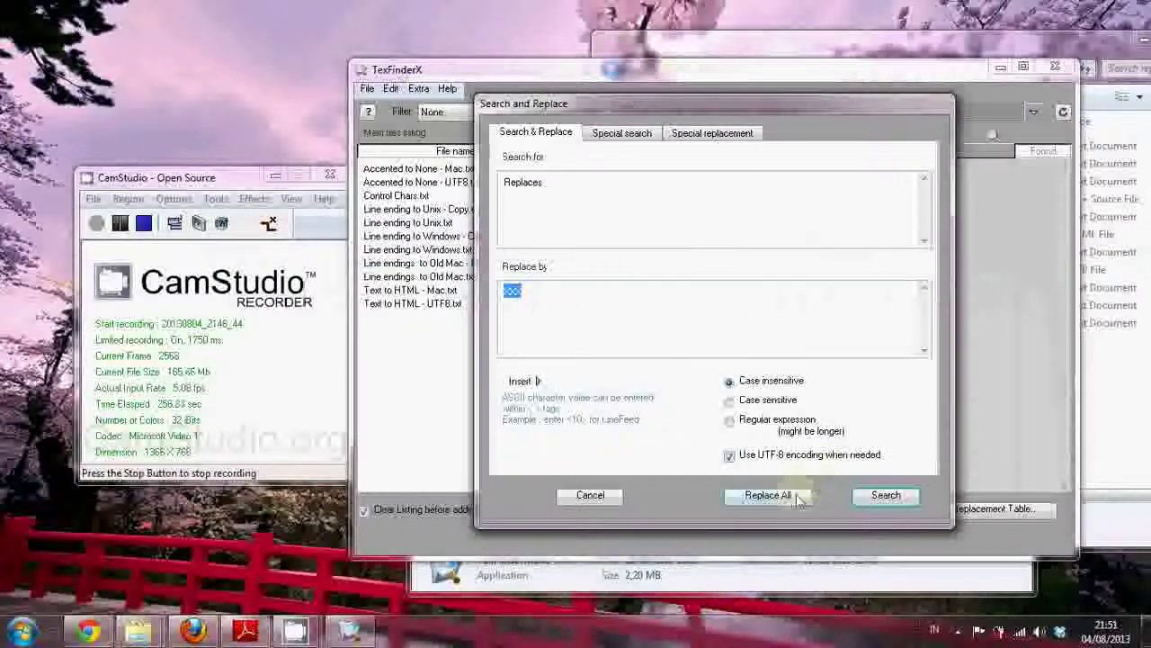
{"action": "left_click", "coordinate": [798, 500]}
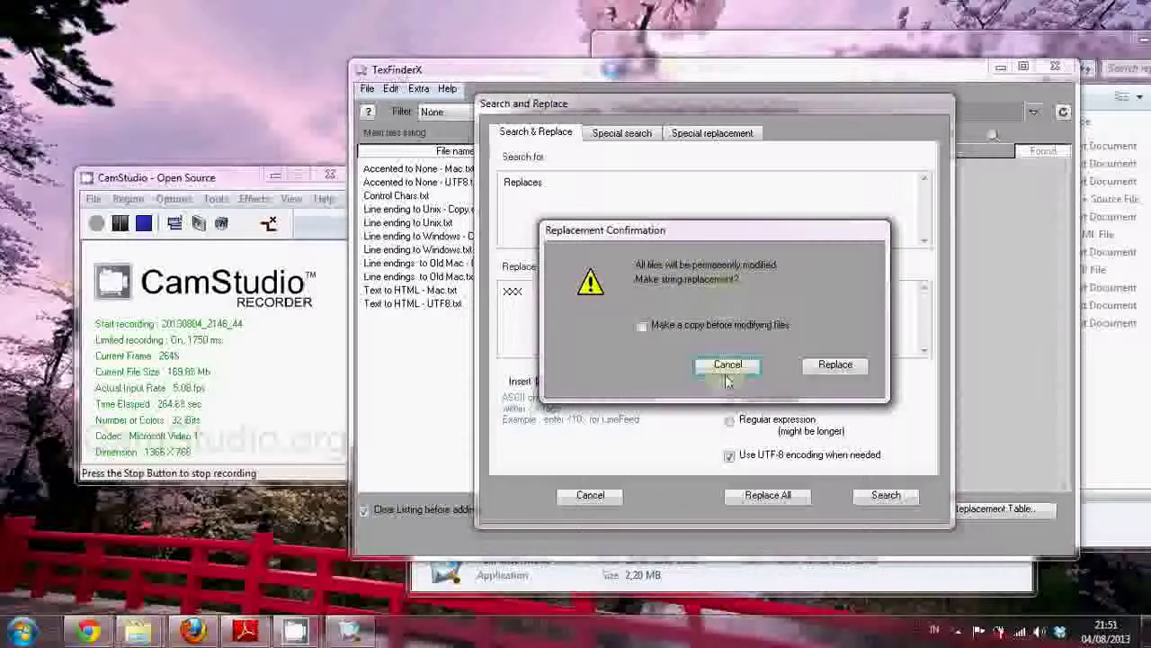
{"action": "left_click", "coordinate": [837, 366]}
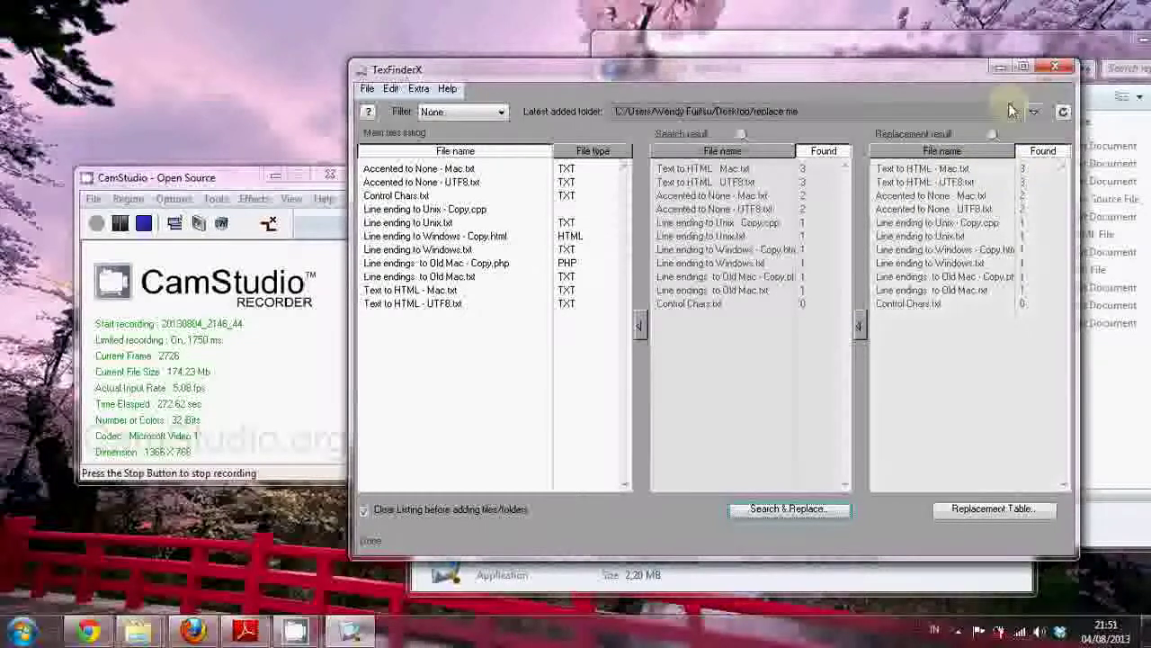
Reopen "Text to HTML - Mac.txt" from the "replace me" folder, check its text for "XXX" and close the file.
{"action": "left_click", "coordinate": [983, 42]}
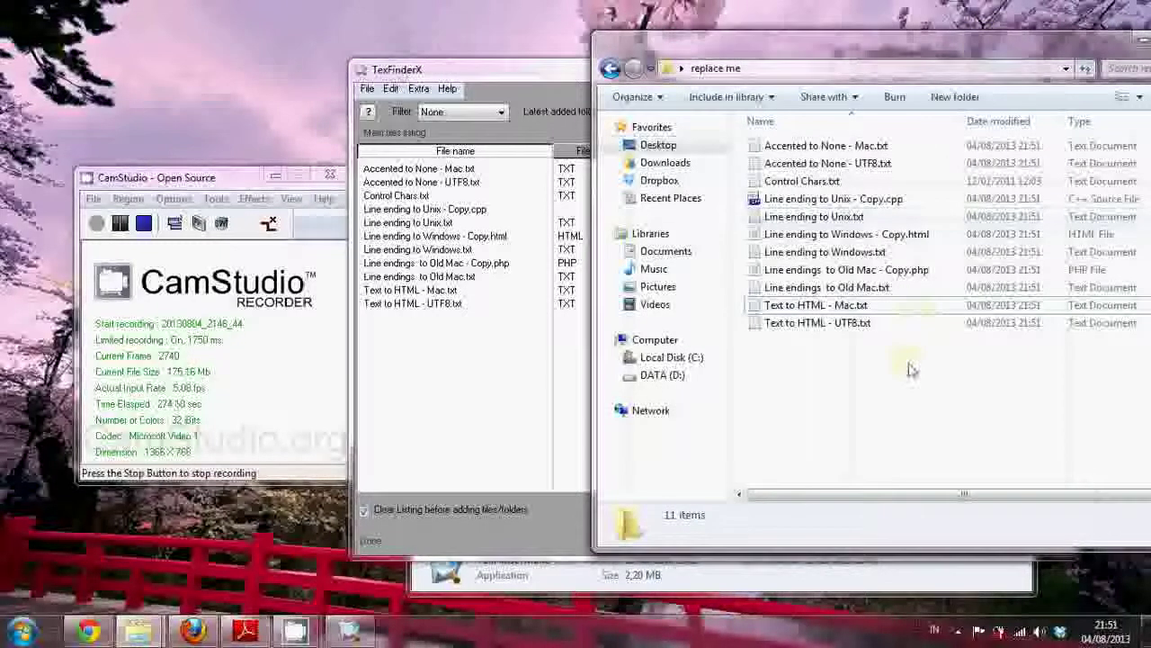
{"action": "double_click", "coordinate": [844, 306]}
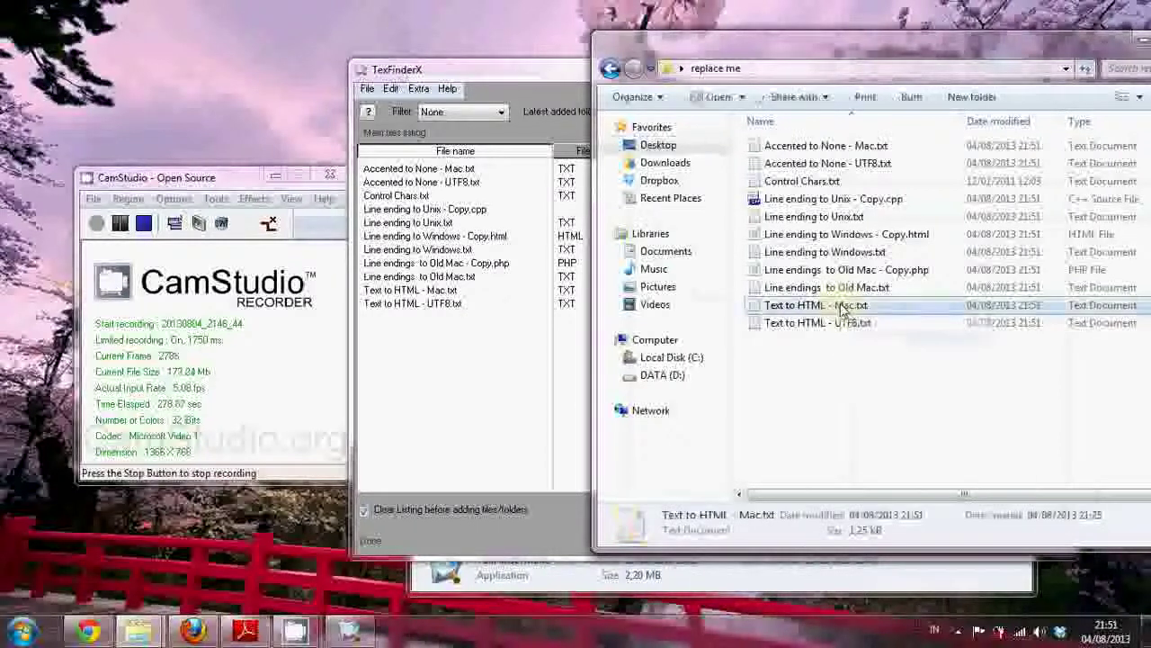
{"action": "left_click_drag", "start_coordinate": [378, 282], "coordinate": [354, 282]}
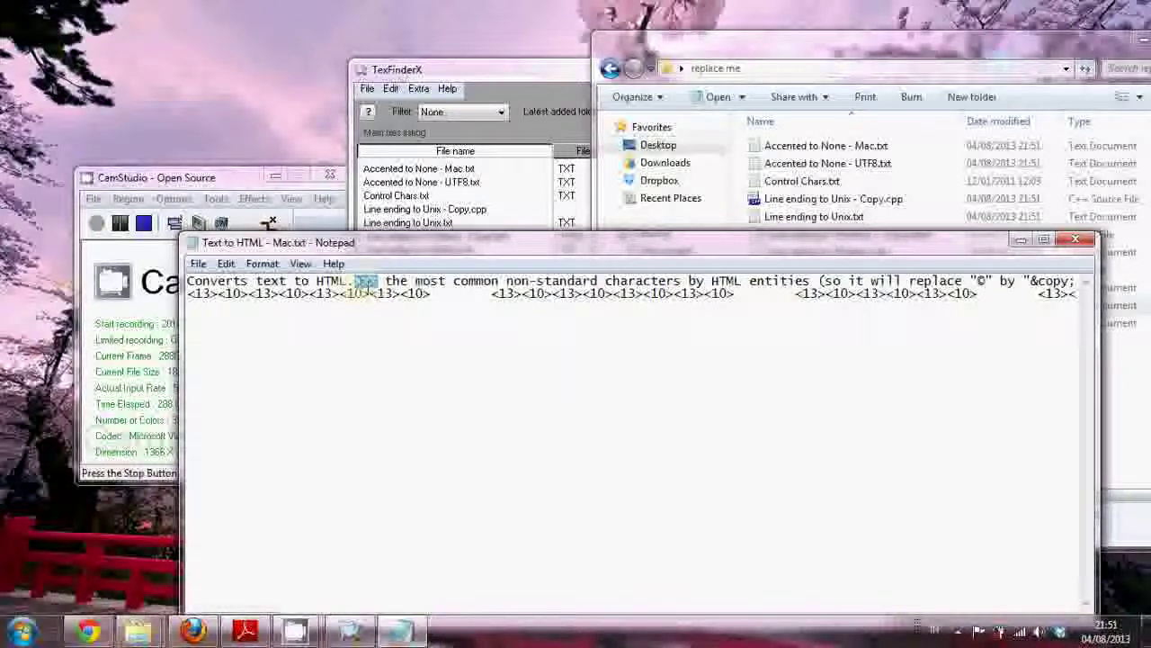
{"action": "left_click_drag", "start_coordinate": [575, 244], "coordinate": [581, 181]}
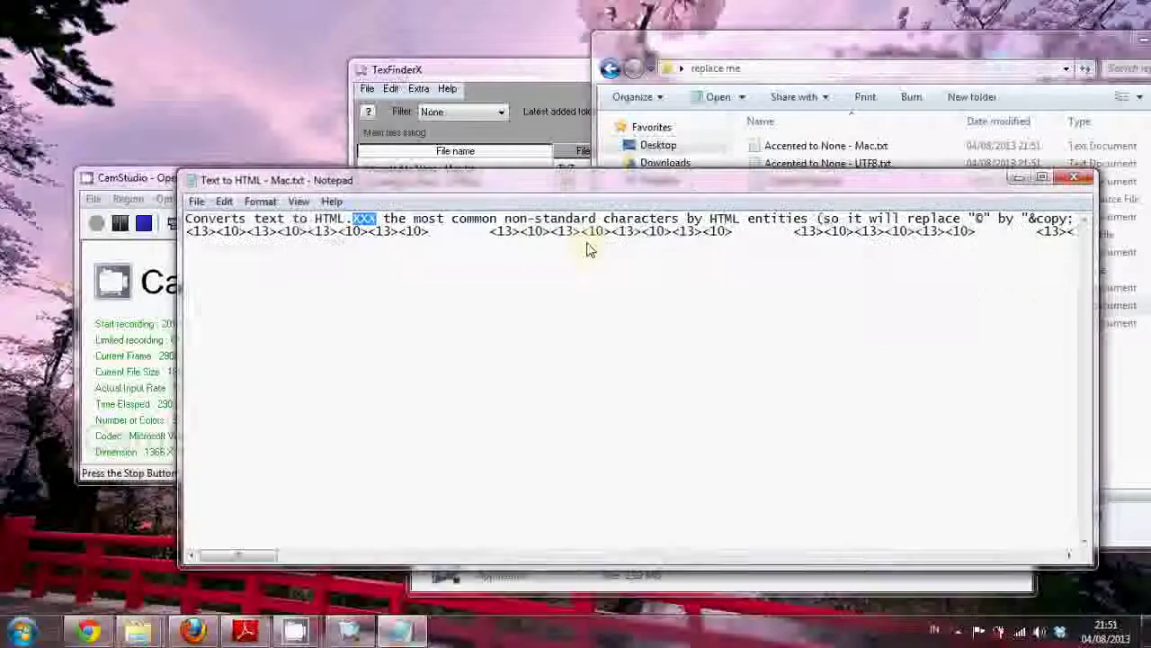
{"action": "scroll", "coordinate": [587, 245], "scroll_direction": "right", "scroll_amount": 3}
{"action": "scroll", "coordinate": [589, 244], "scroll_direction": "left", "scroll_amount": 3}
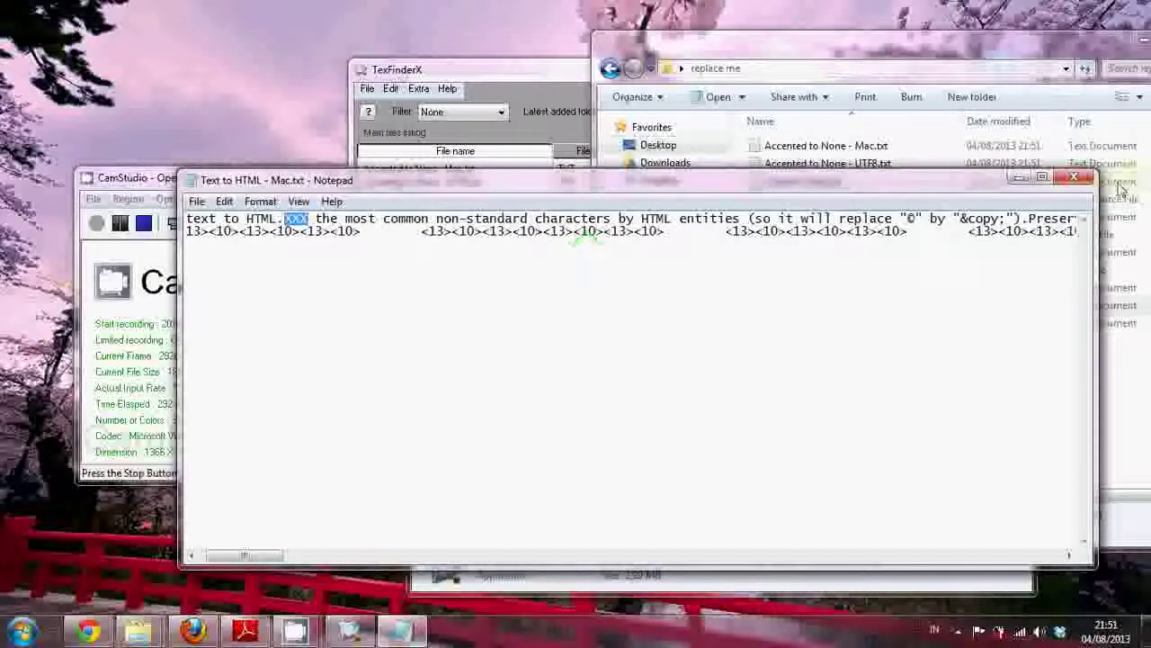
{"action": "left_click", "coordinate": [1072, 178]}
{"action": "left_click", "coordinate": [549, 70]}
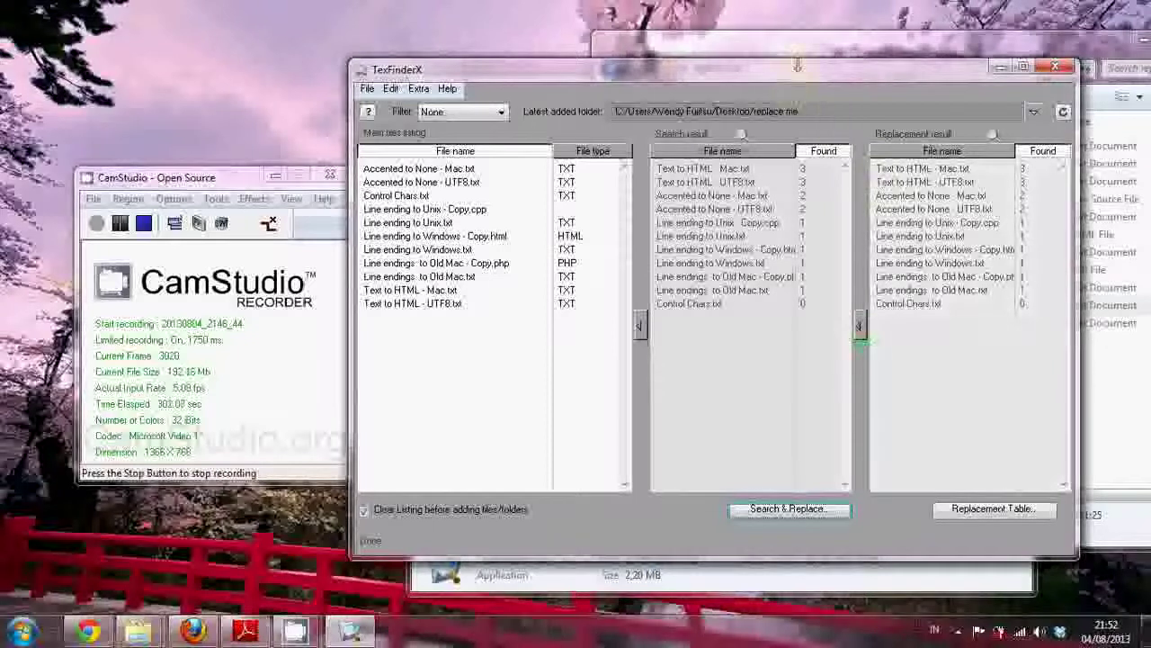
{"action": "left_click_drag", "start_coordinate": [806, 77], "coordinate": [674, 81]}
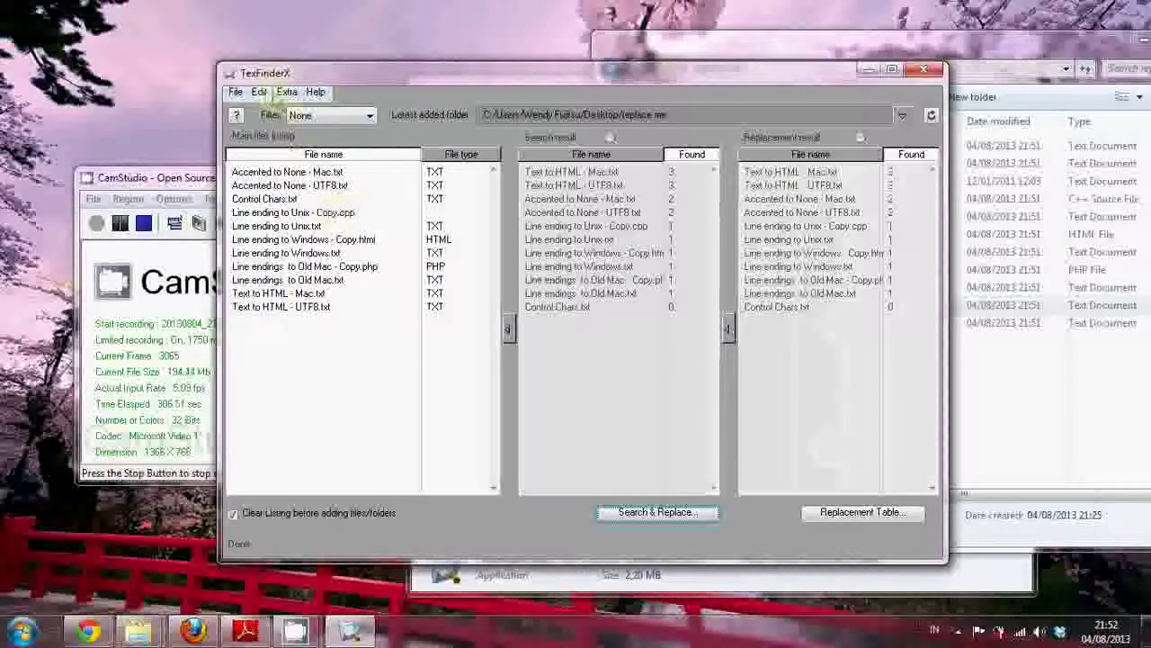
{"action": "left_click", "coordinate": [261, 92]}
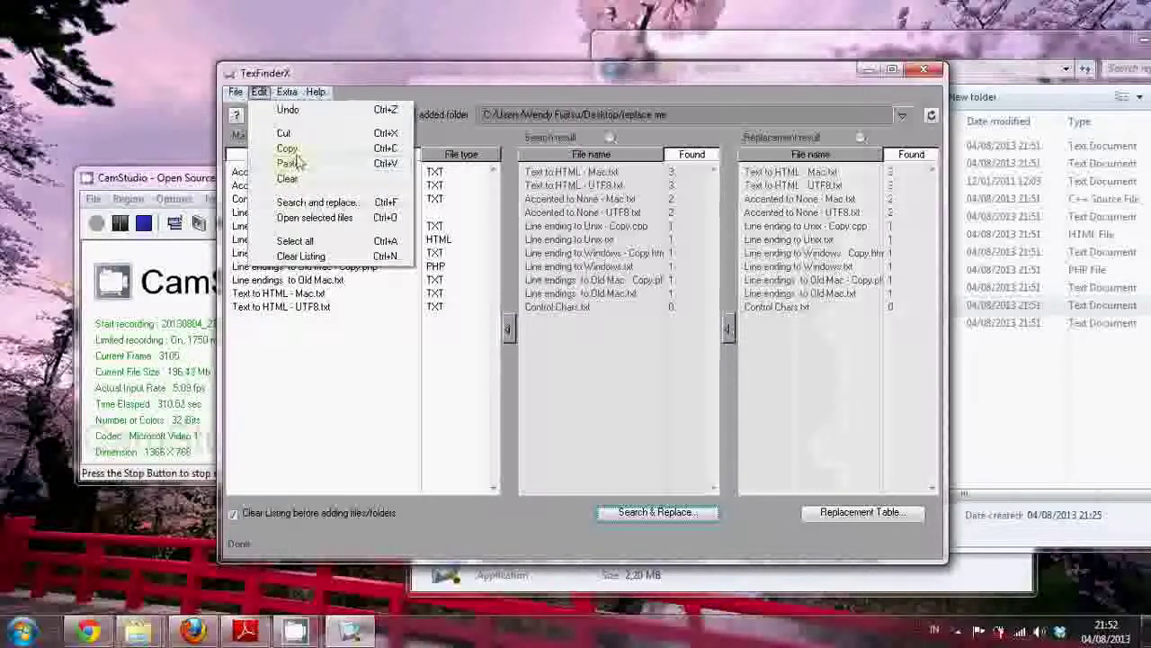
{"action": "mouse_move", "coordinate": [292, 93]}
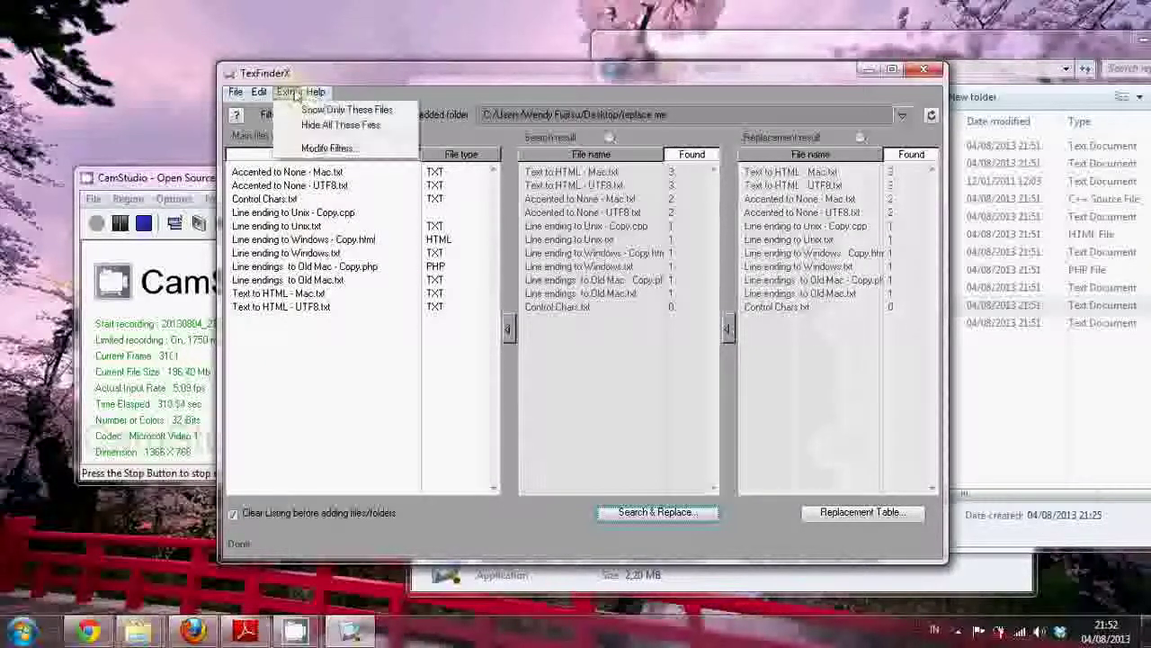
{"action": "left_click", "coordinate": [494, 75]}
{"action": "left_click_drag", "start_coordinate": [493, 76], "coordinate": [479, 47]}
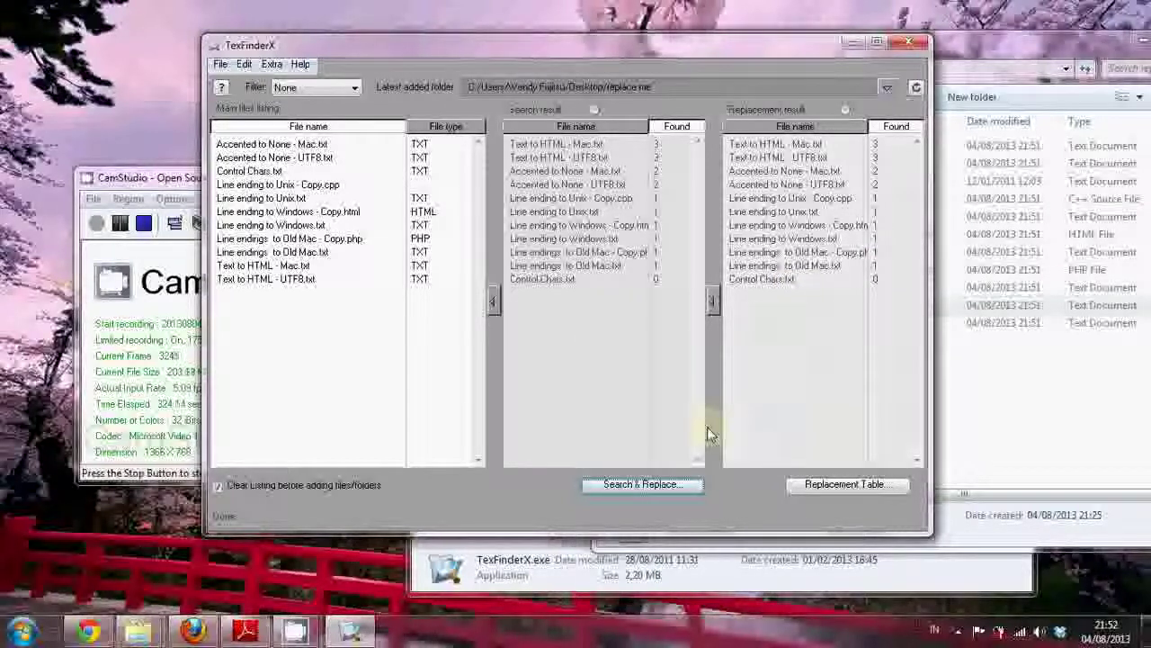
{"action": "left_click", "coordinate": [958, 630]}
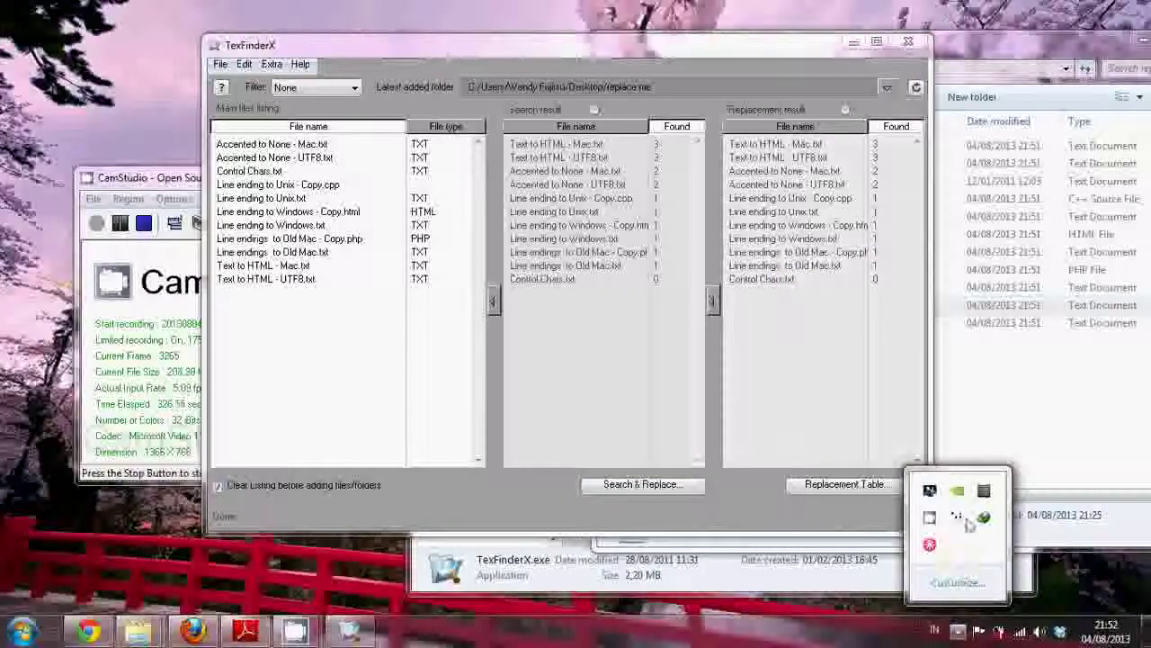